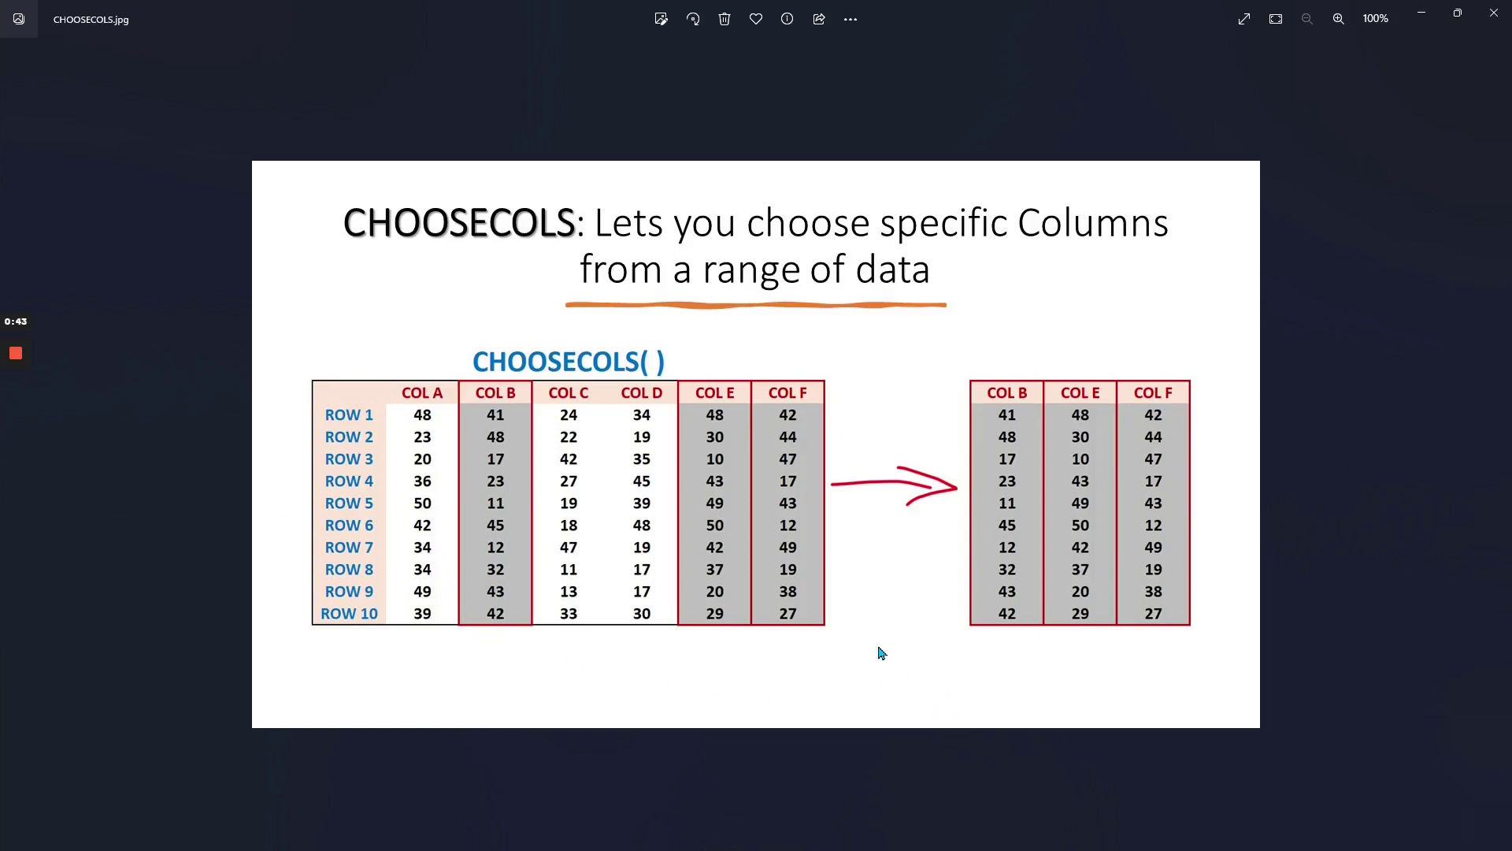
# View the CHOOSEROWS.jpg explanation image and switch to the Excel workbook
pyautogui.press('Right')
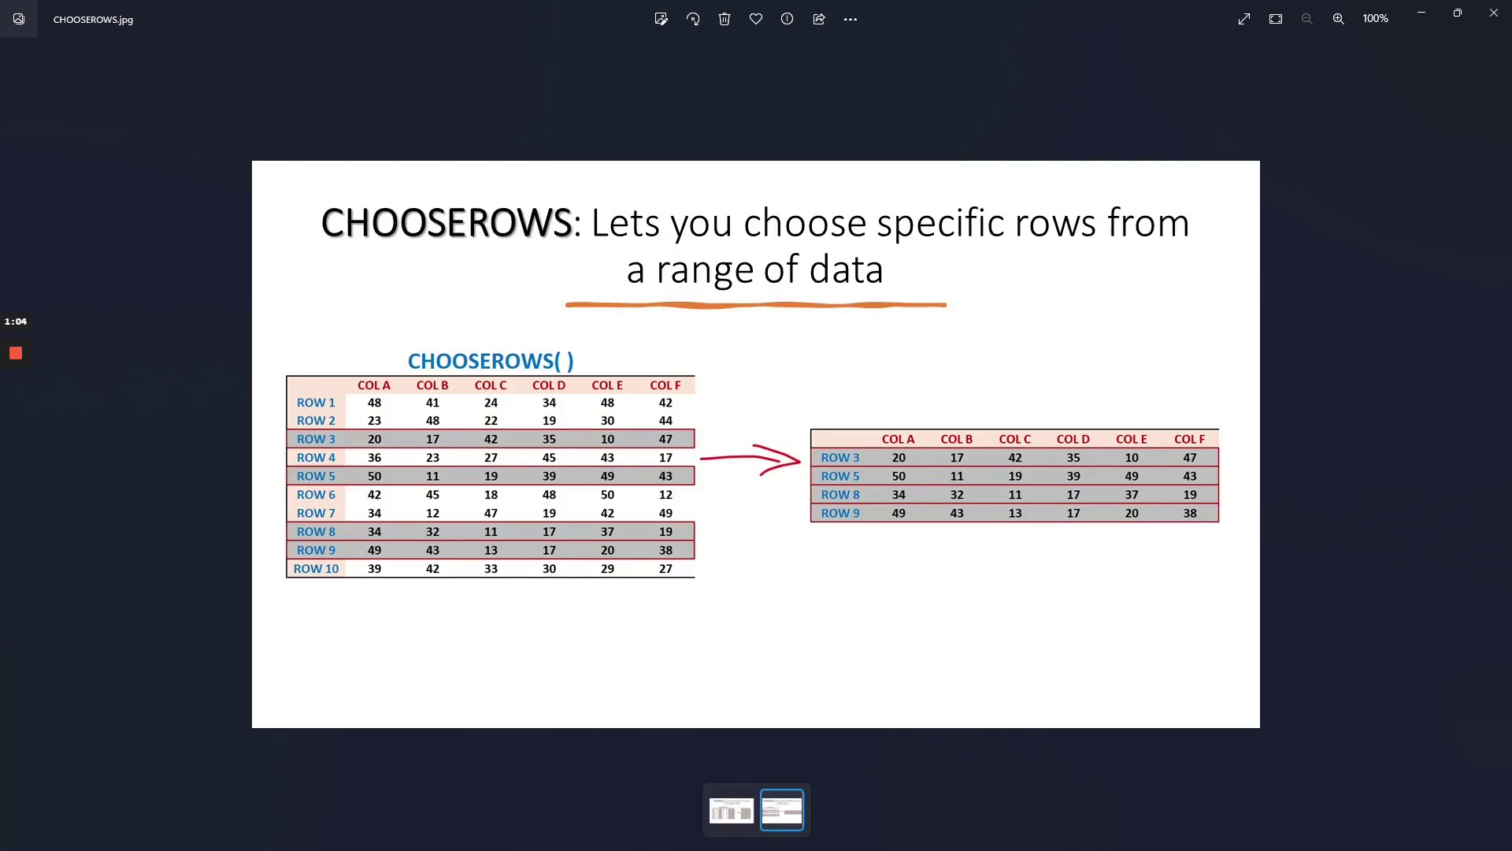
pyautogui.hotkey('alt', 'Tab')
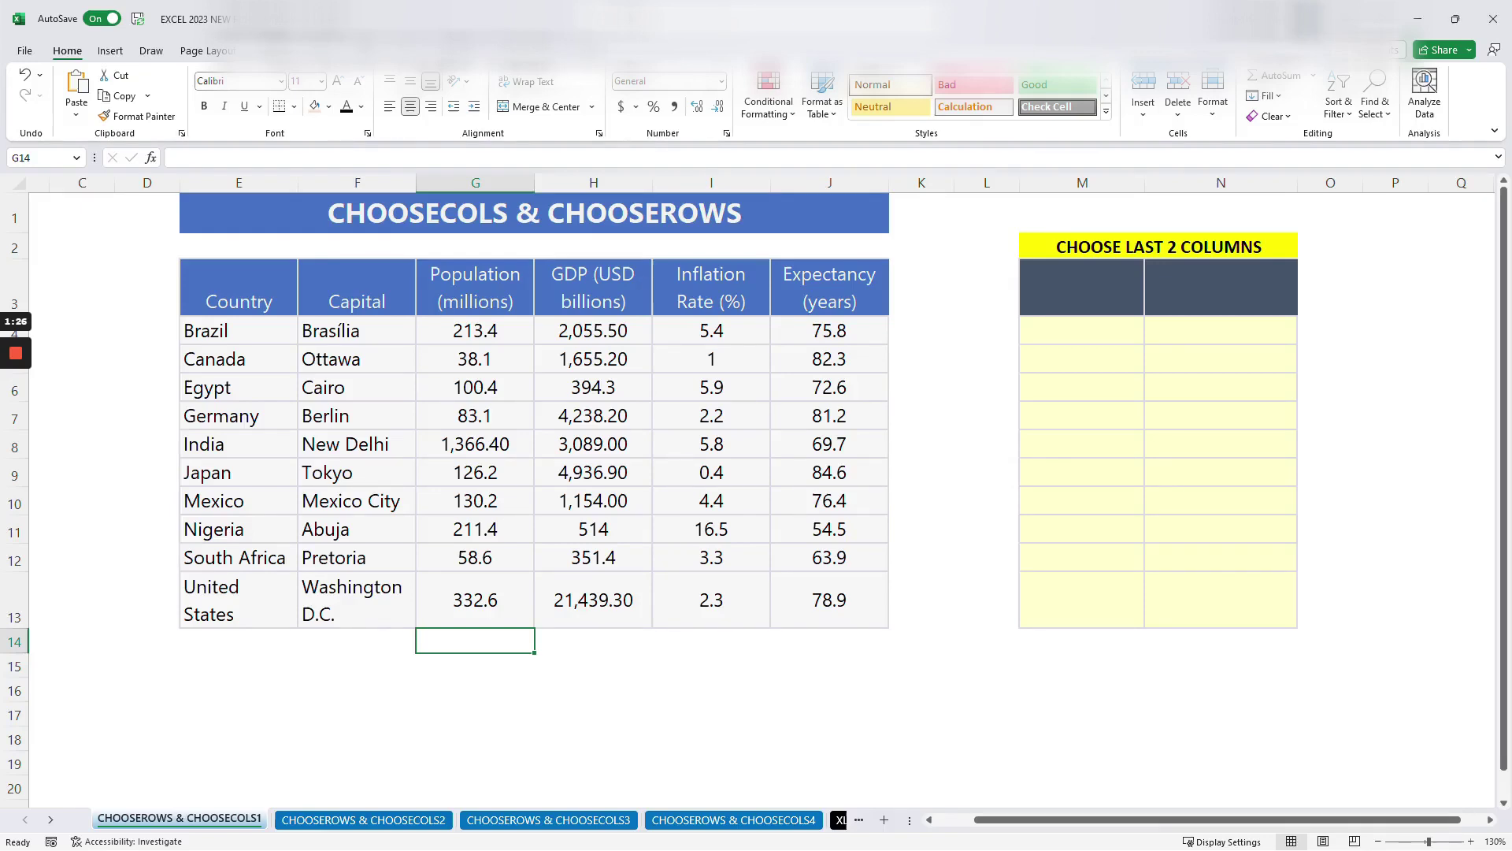
# Return the table's last two columns from cell M3 with the formula =CHOOSECOLS(E3:J13,5,6)
pyautogui.click(1083, 287)
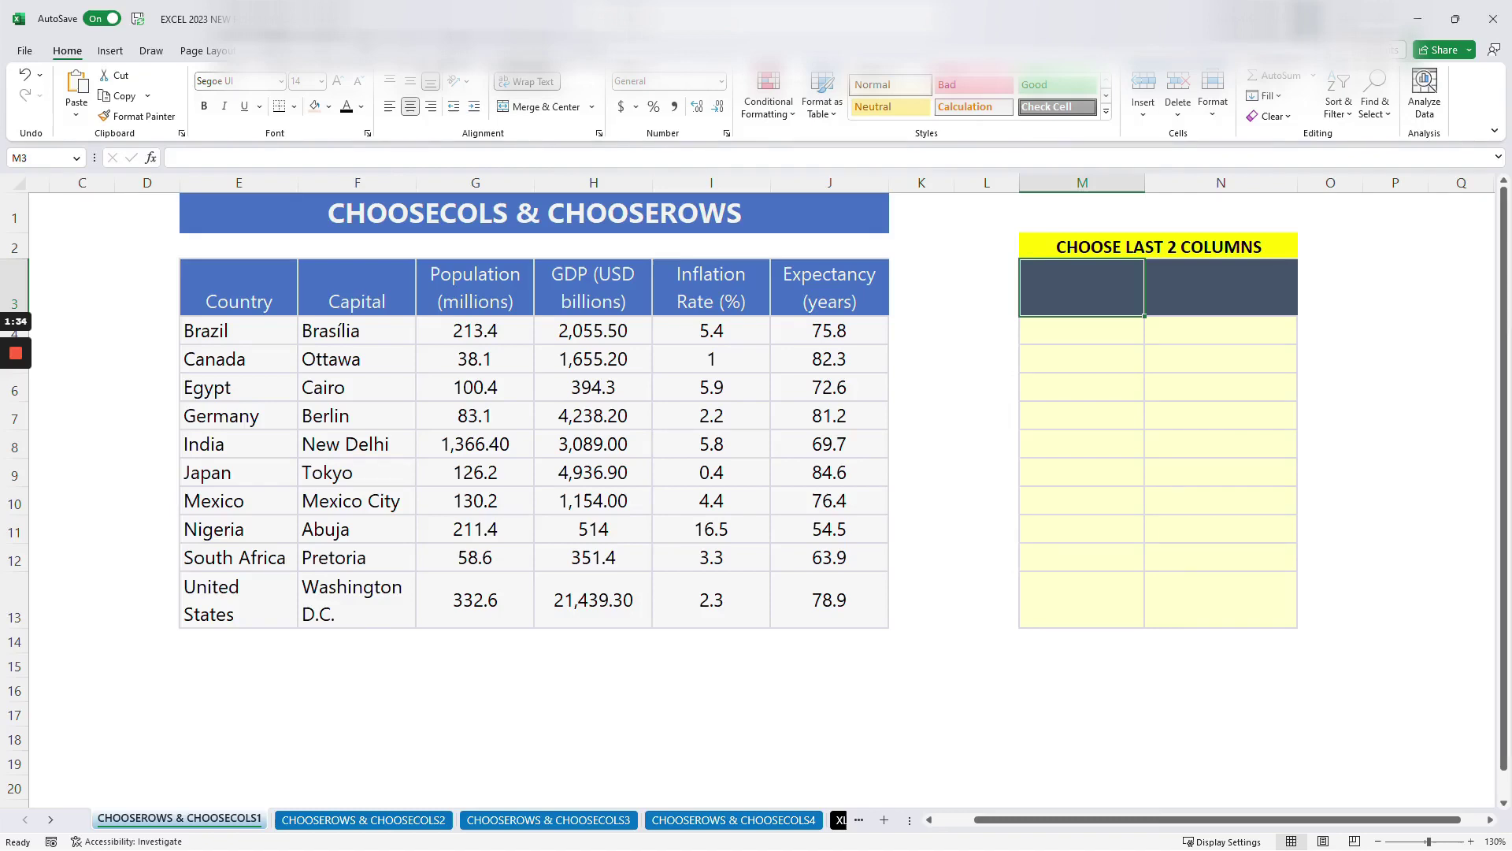
pyautogui.write('=')
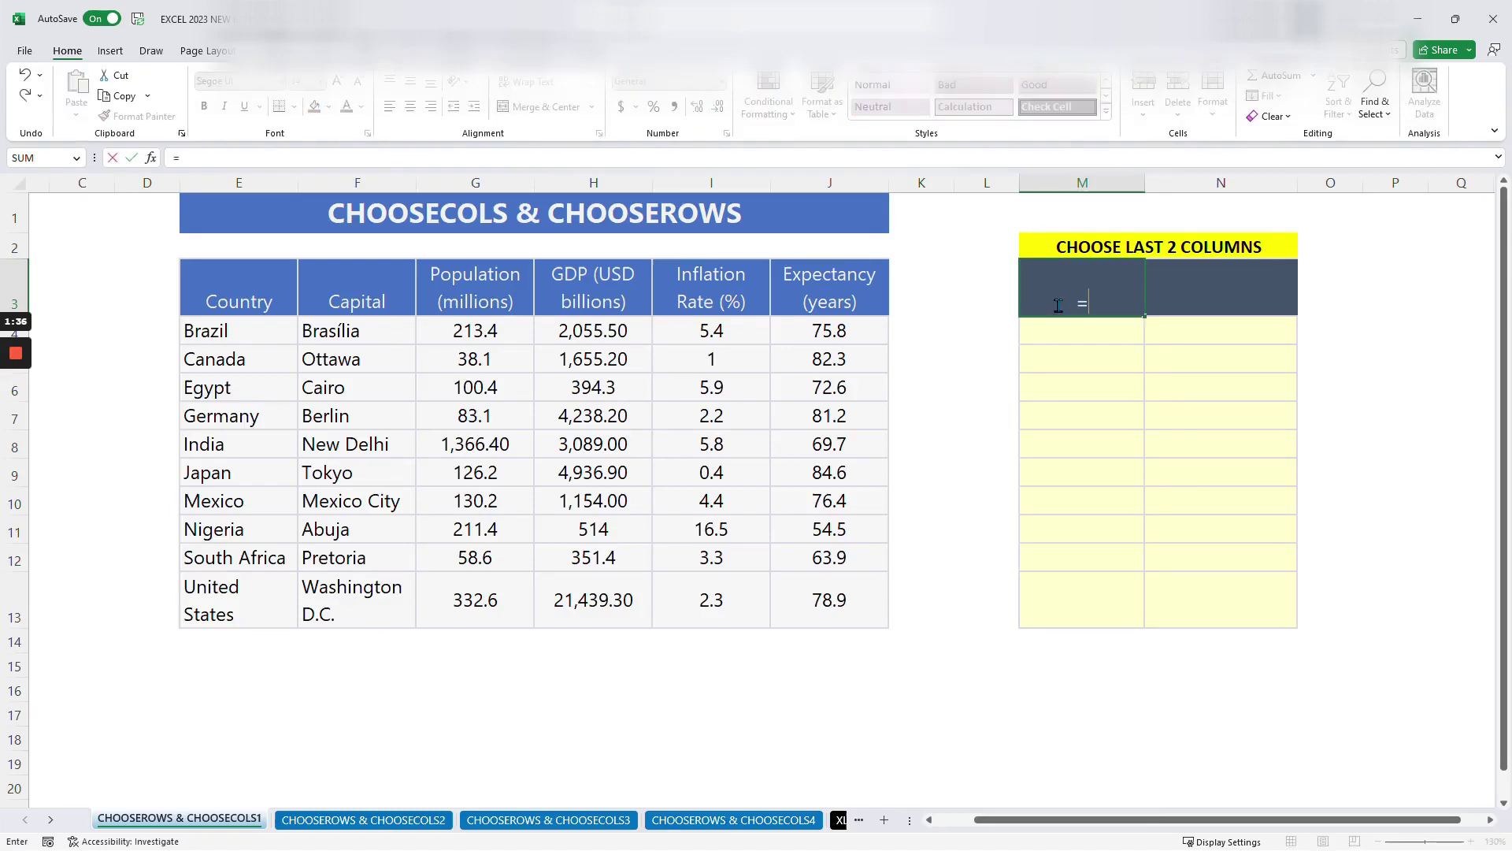
pyautogui.write('CHOOSE')
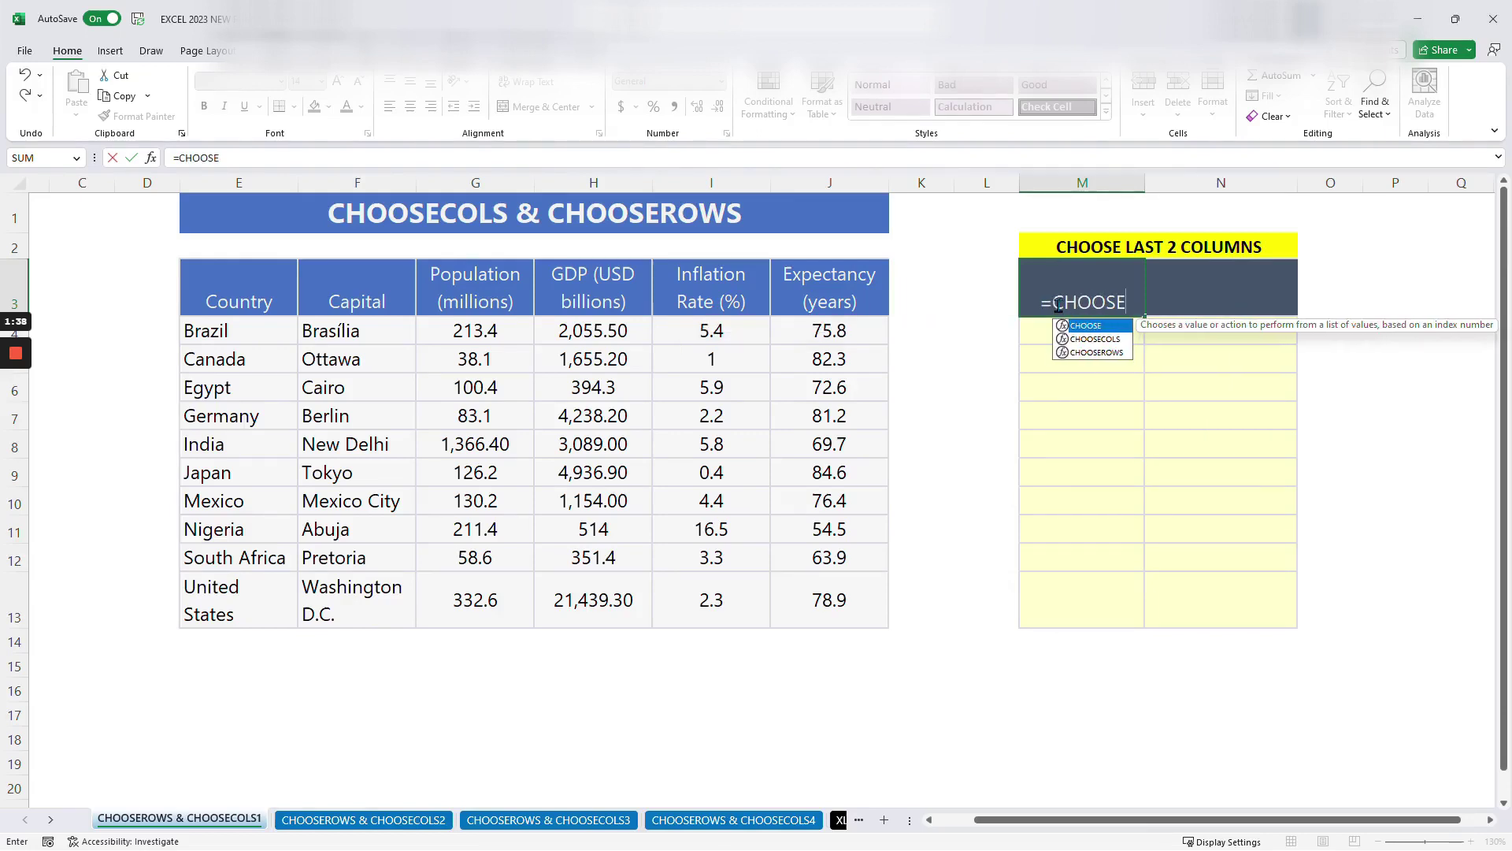
pyautogui.press('Down')
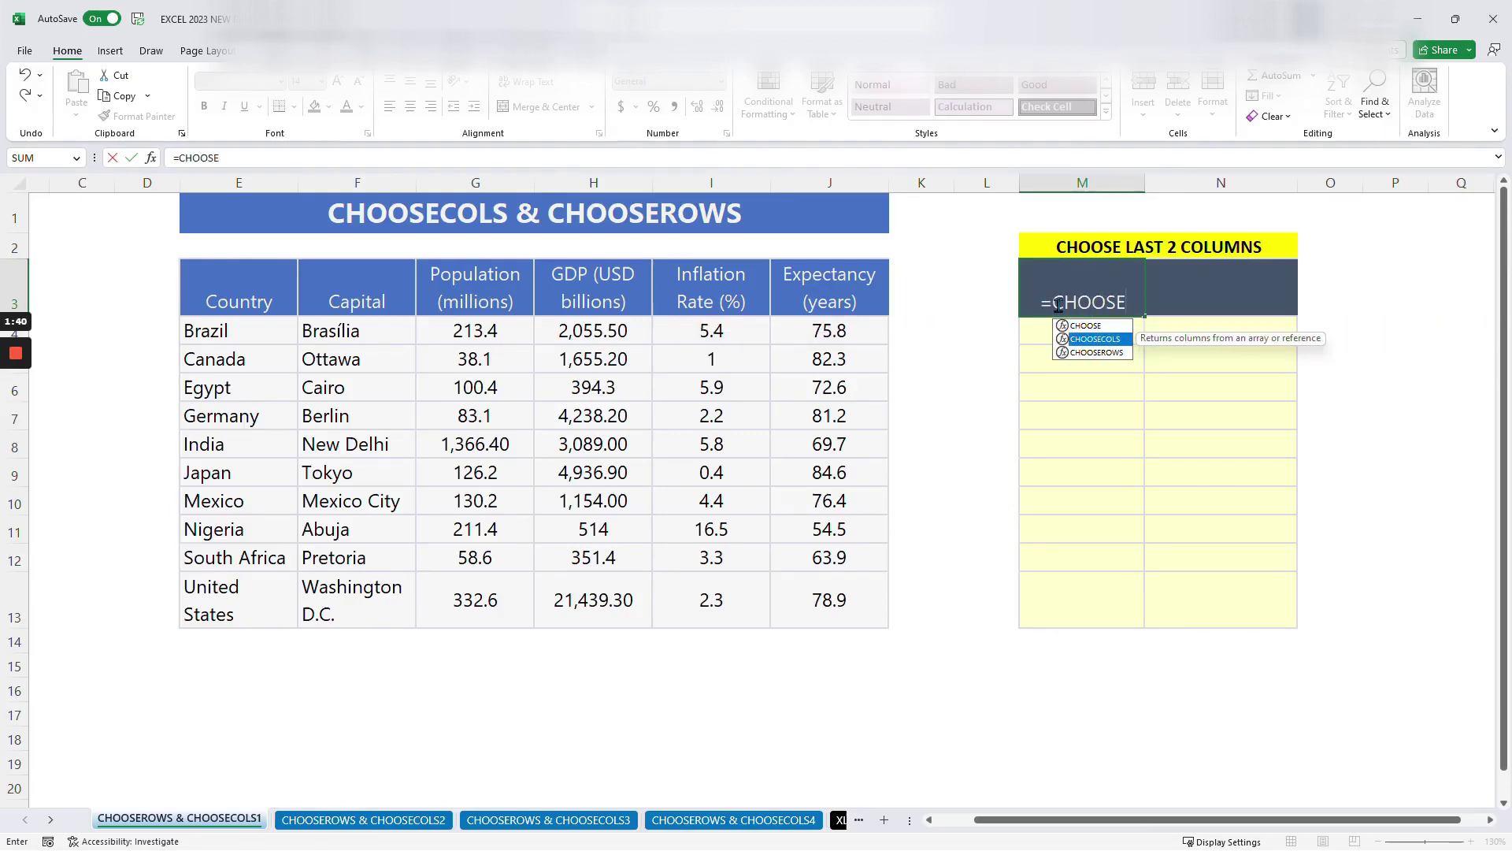
pyautogui.press('Tab')
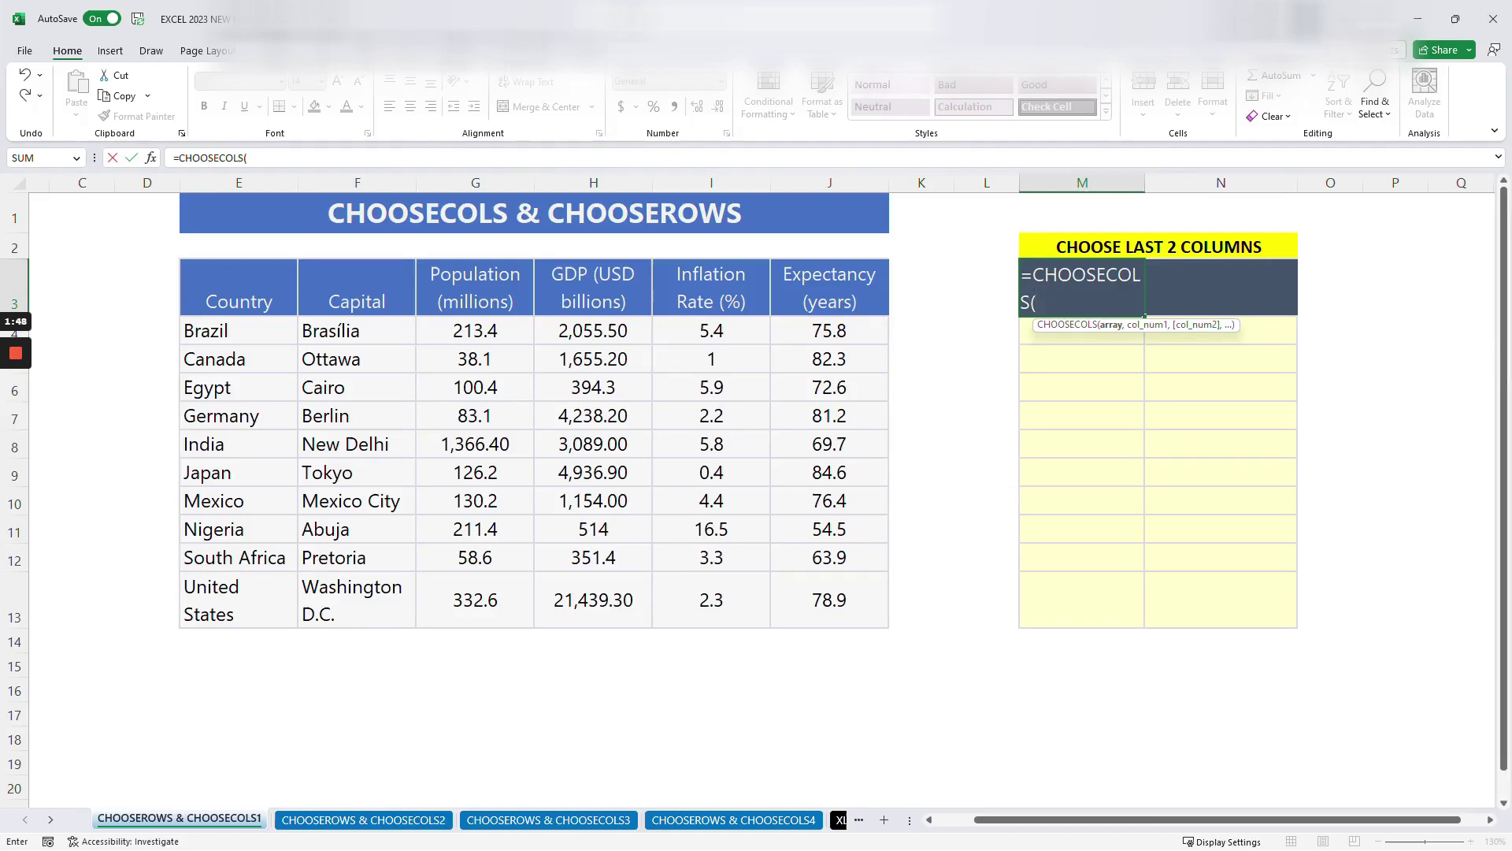
pyautogui.moveTo(185, 272); pyautogui.dragTo(886, 626)
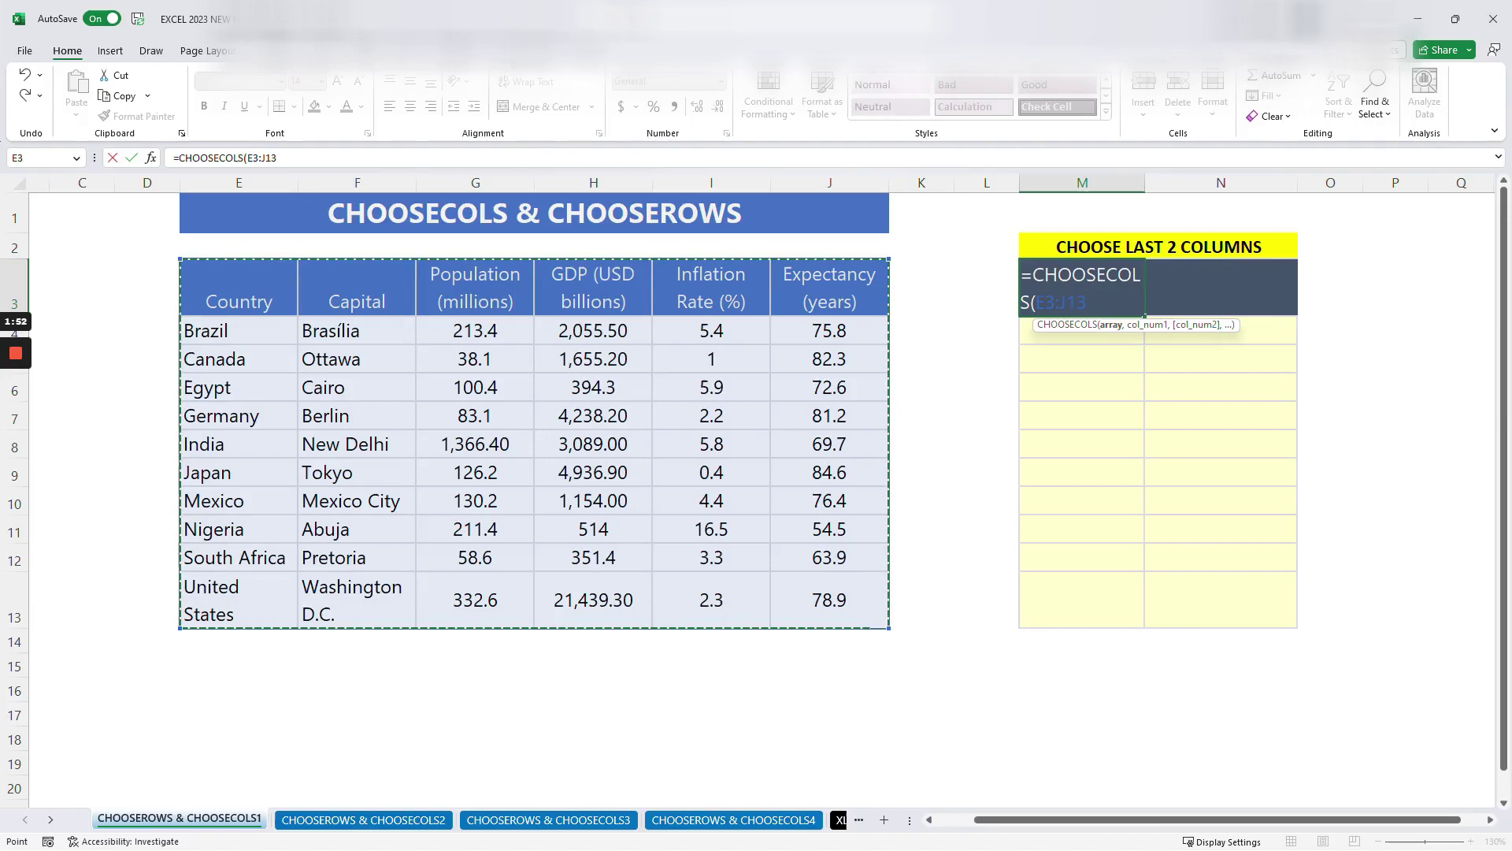
pyautogui.write(',')
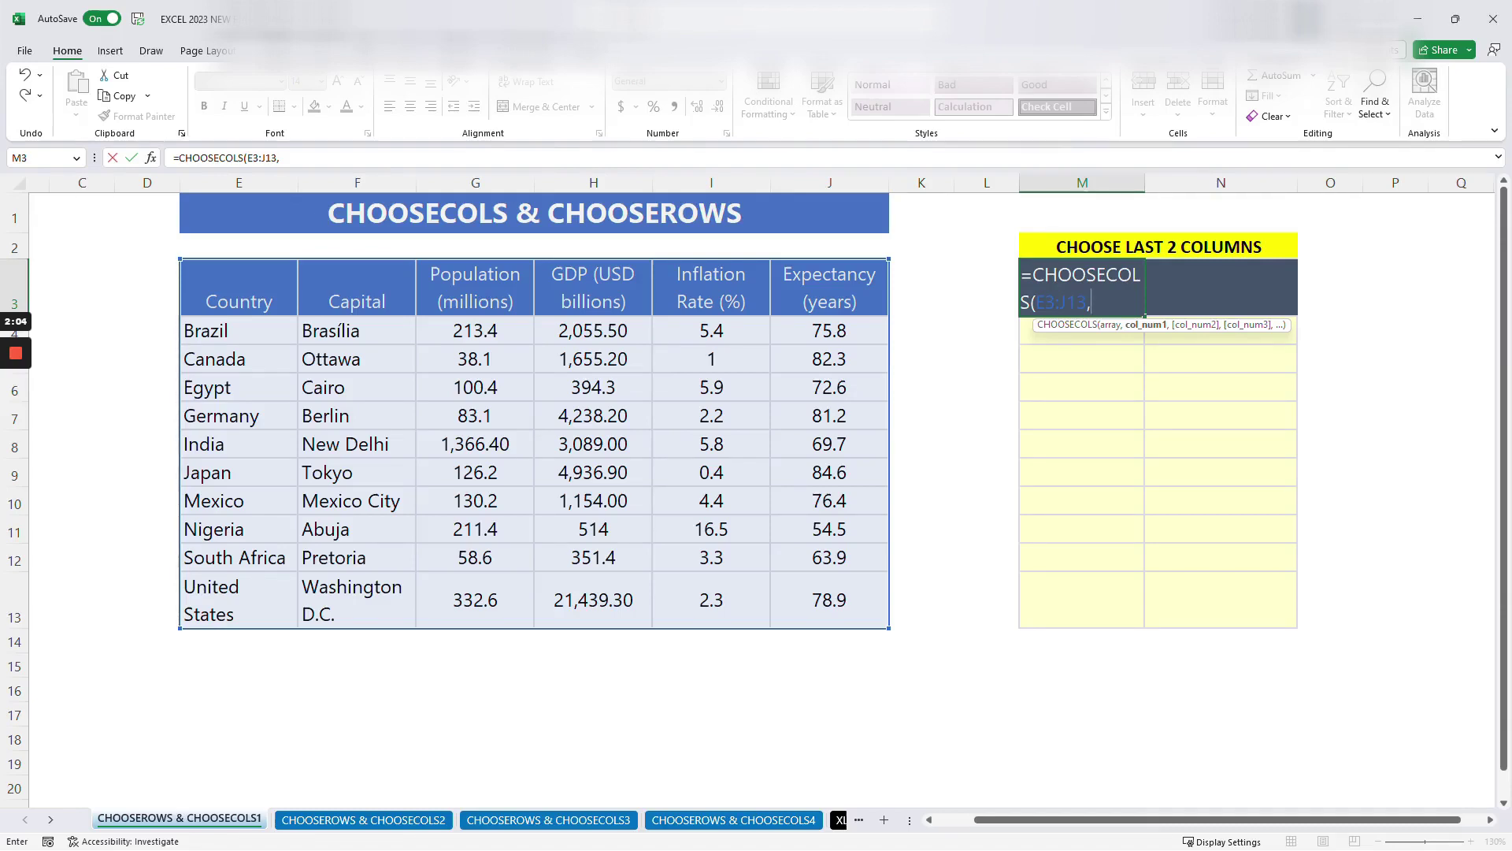
pyautogui.write('5,6')
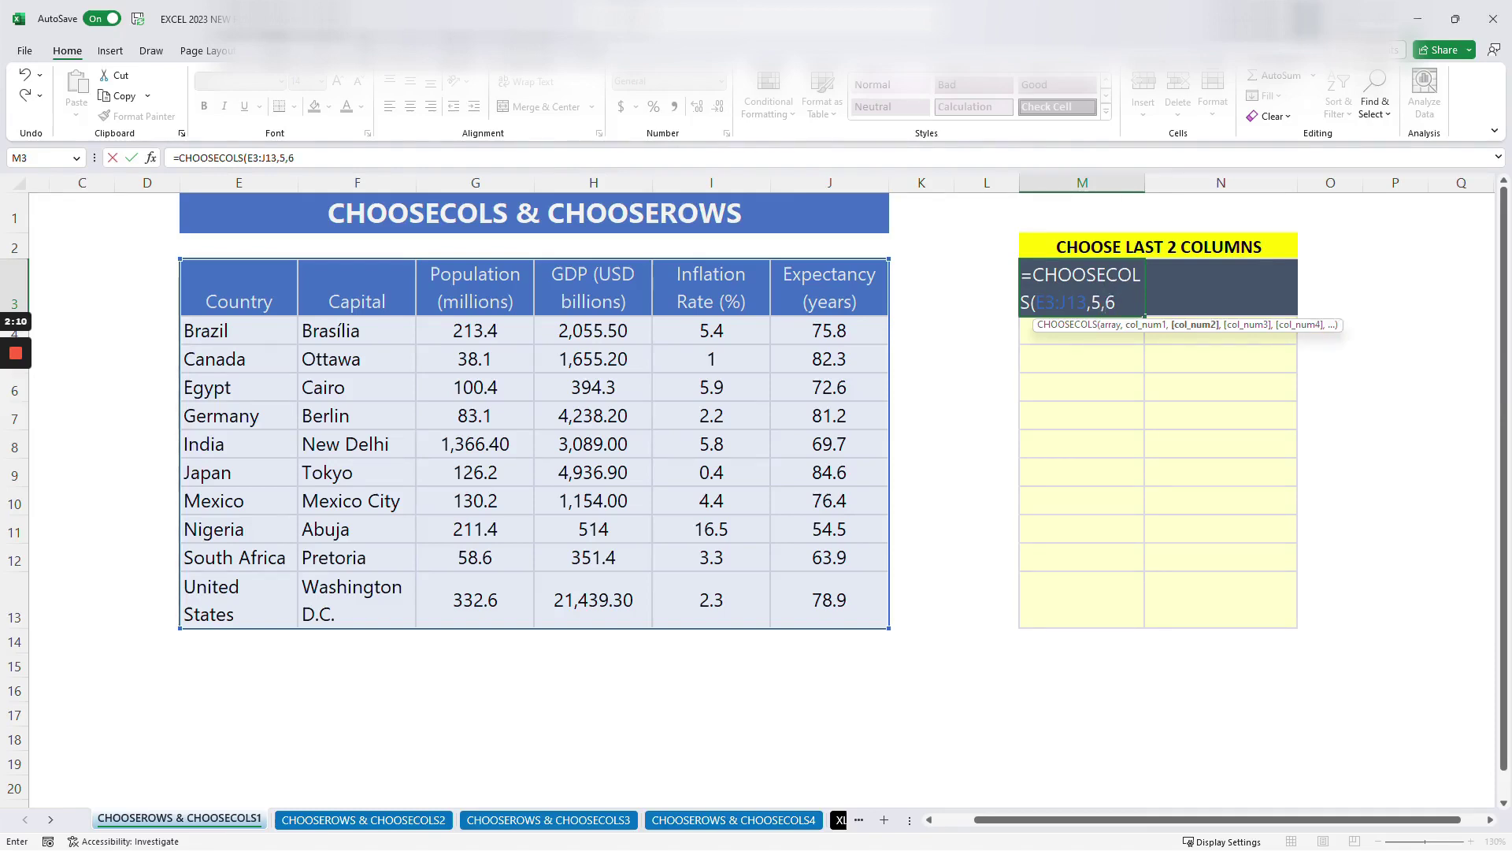
pyautogui.write(')')
pyautogui.press('Return')
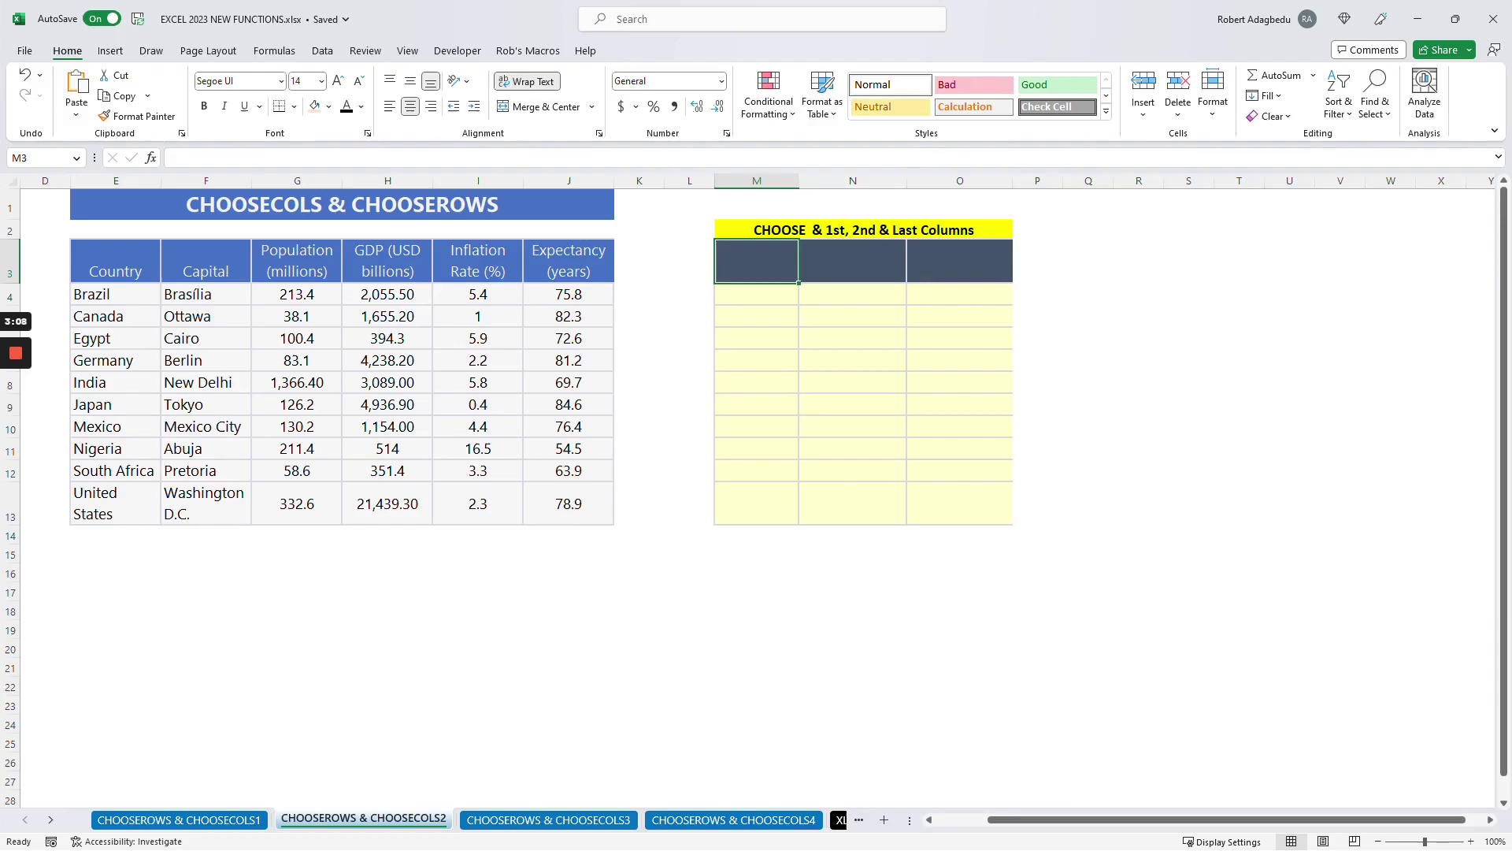
# Return the first, second and last columns in M3 of CHOOSEROWS & CHOOSECOLS2 with =CHOOSECOLS(E3:J13,1,2,6)
pyautogui.write('=CHOO')
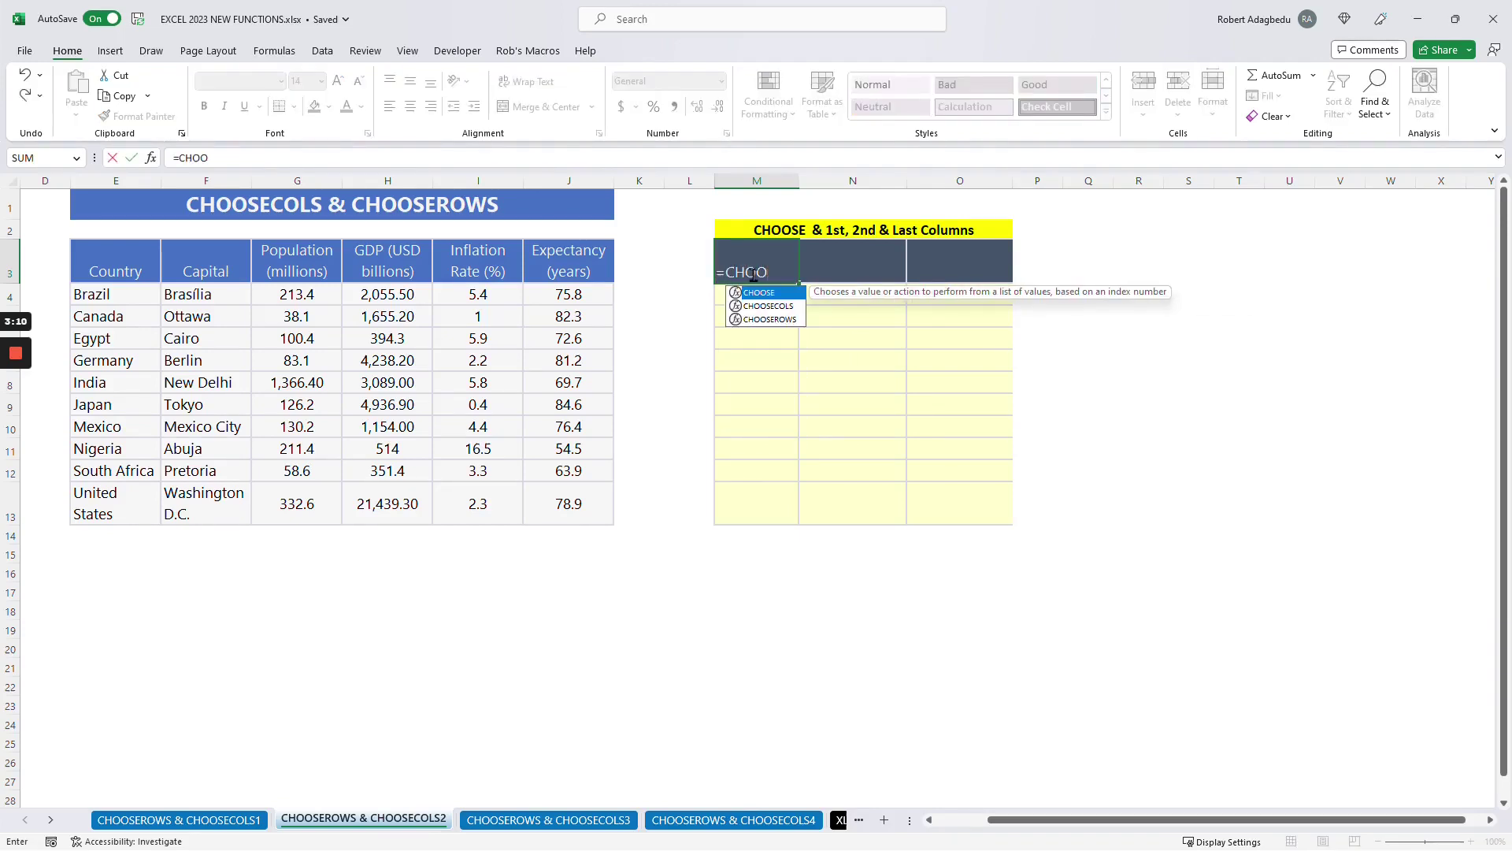
pyautogui.write('SECO')
pyautogui.press('Tab')
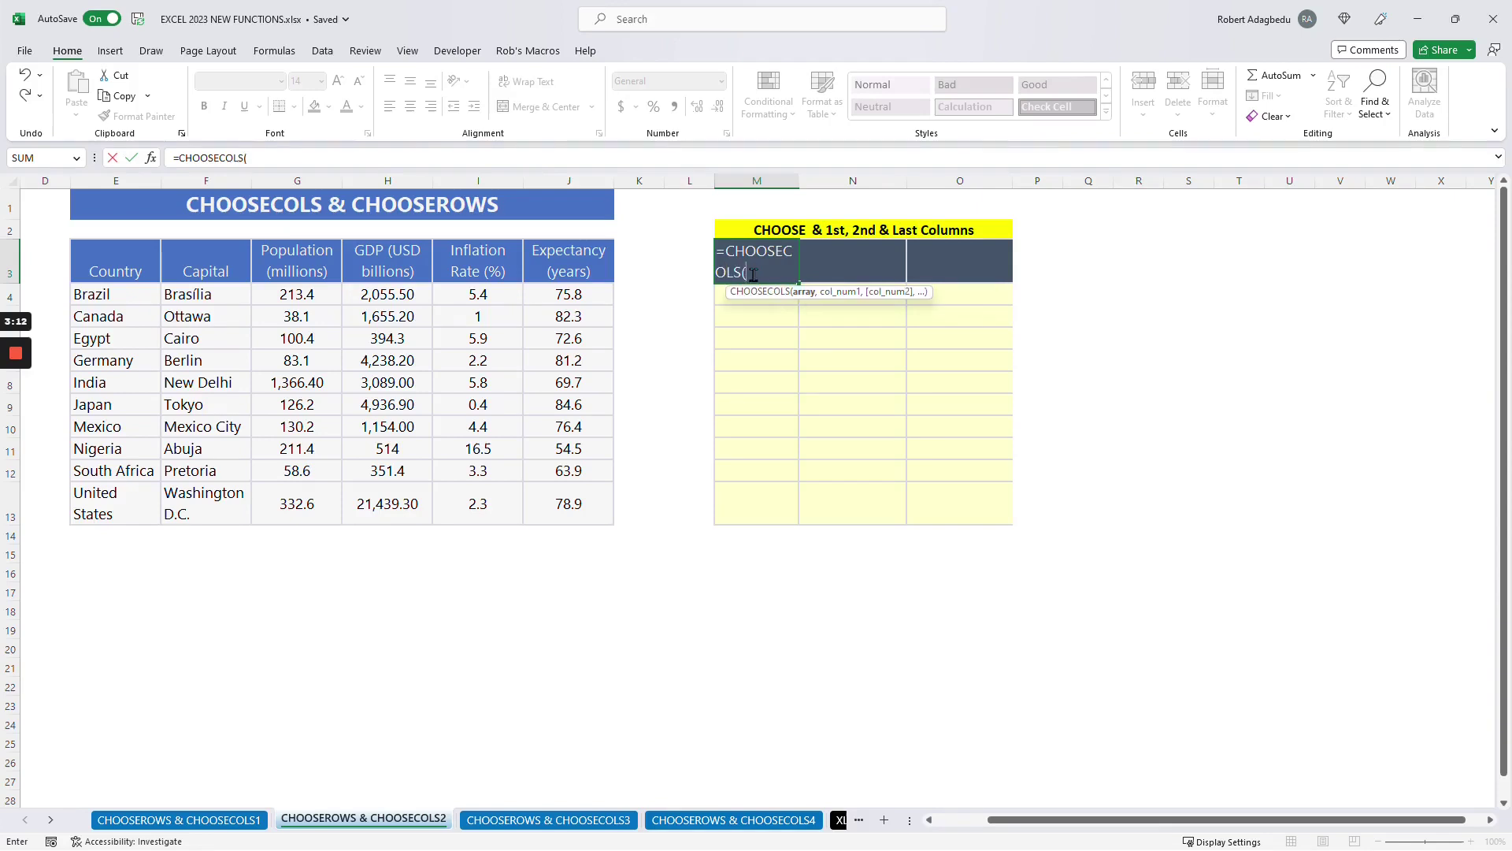
pyautogui.moveTo(116, 268); pyautogui.dragTo(611, 520)
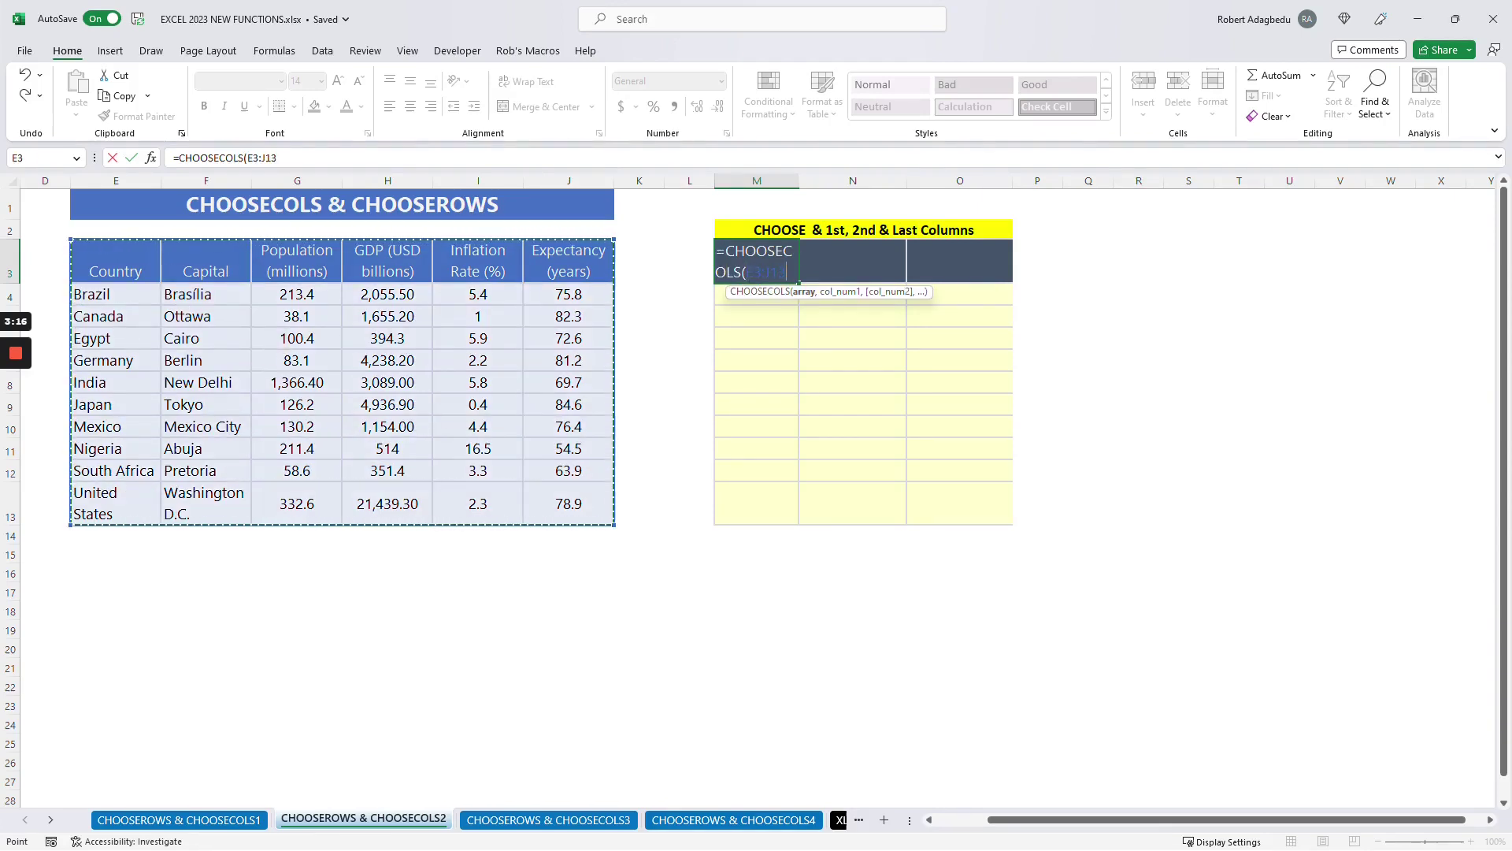
pyautogui.write(',')
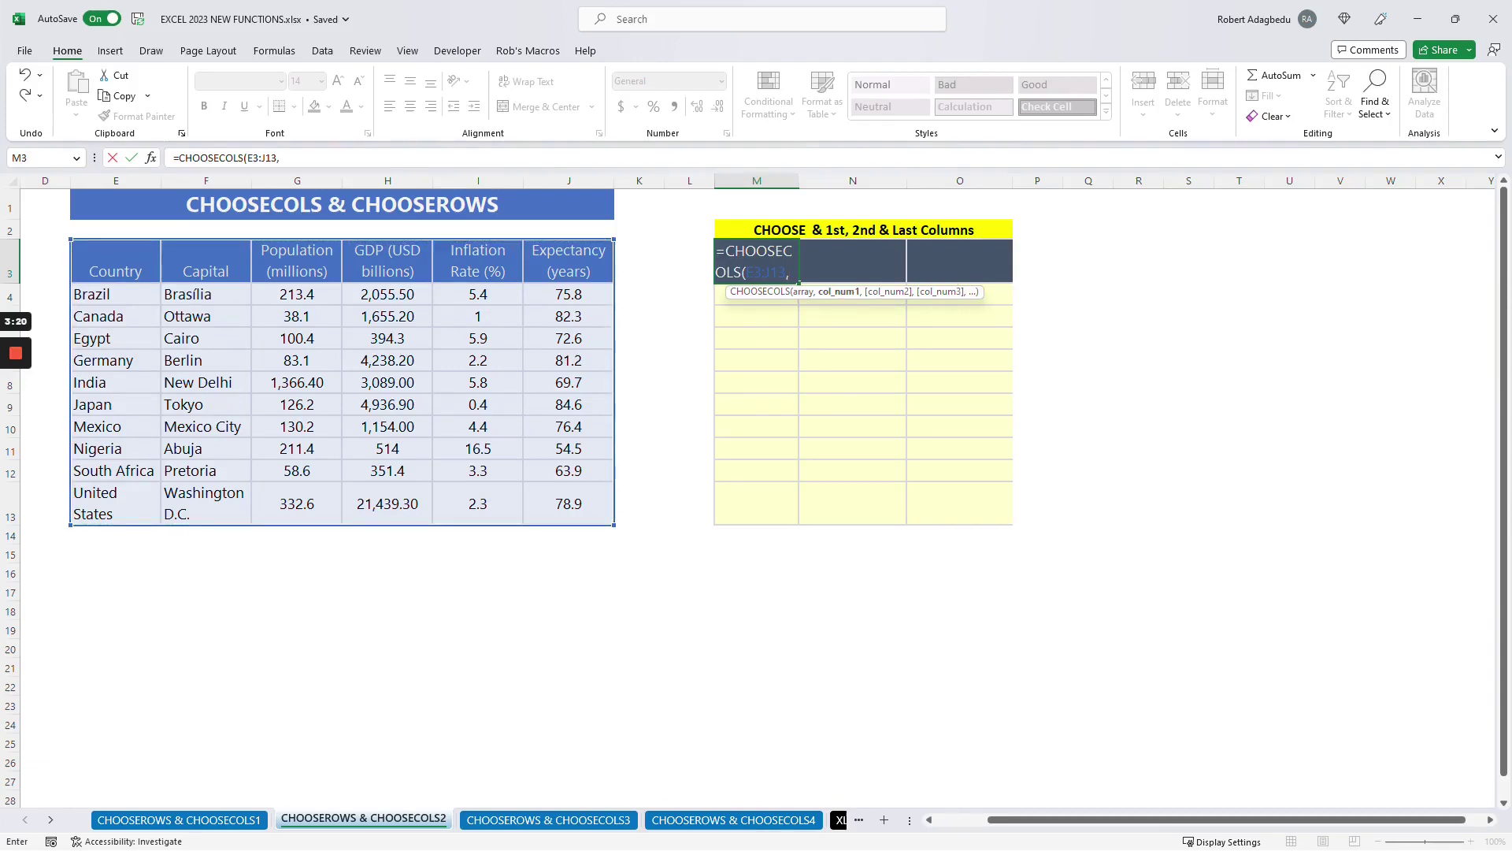
pyautogui.write('1,2')
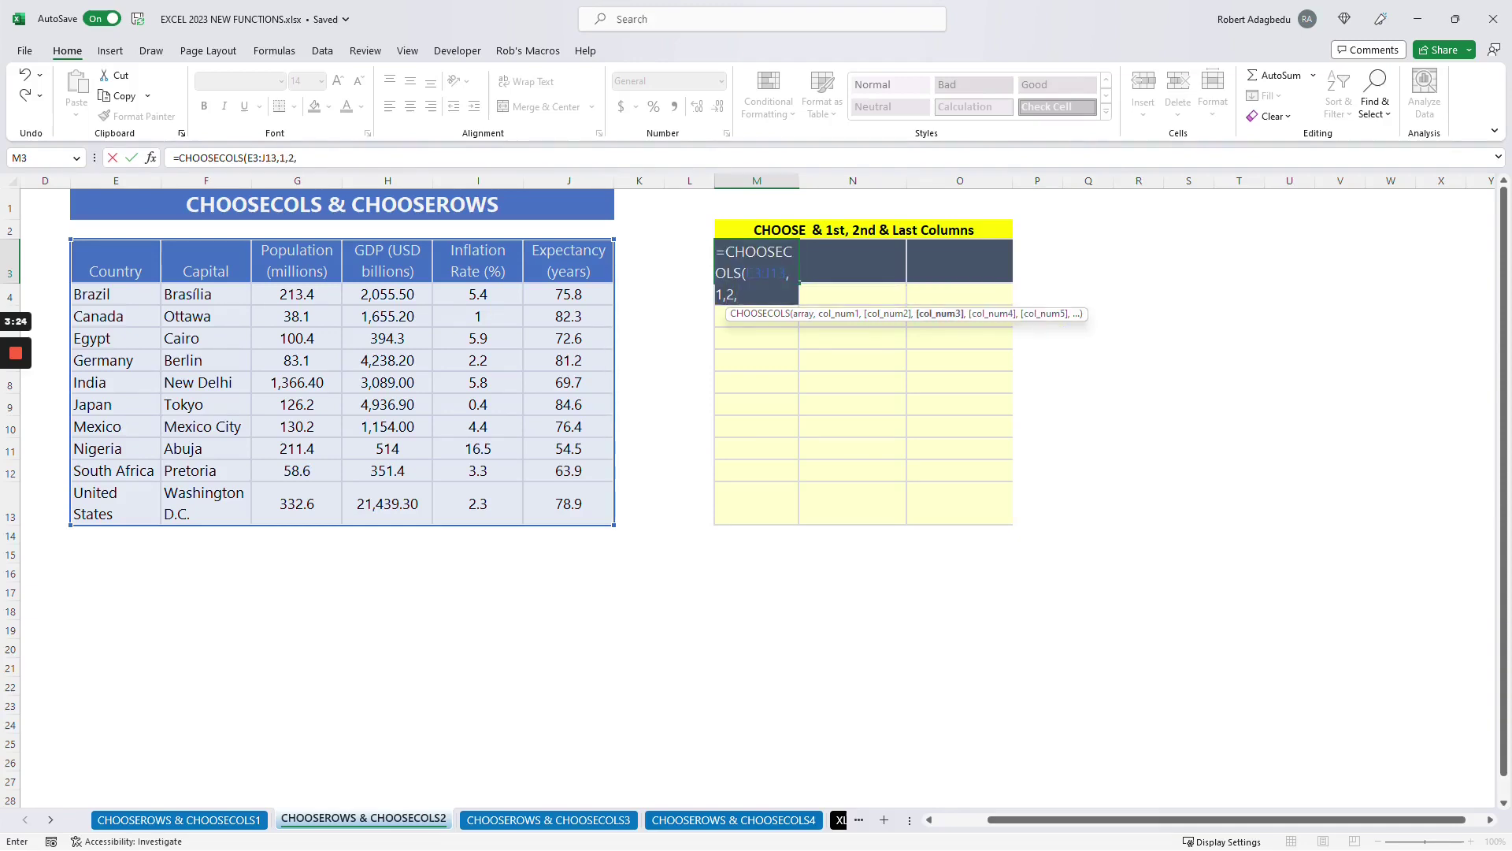
pyautogui.write(',6)')
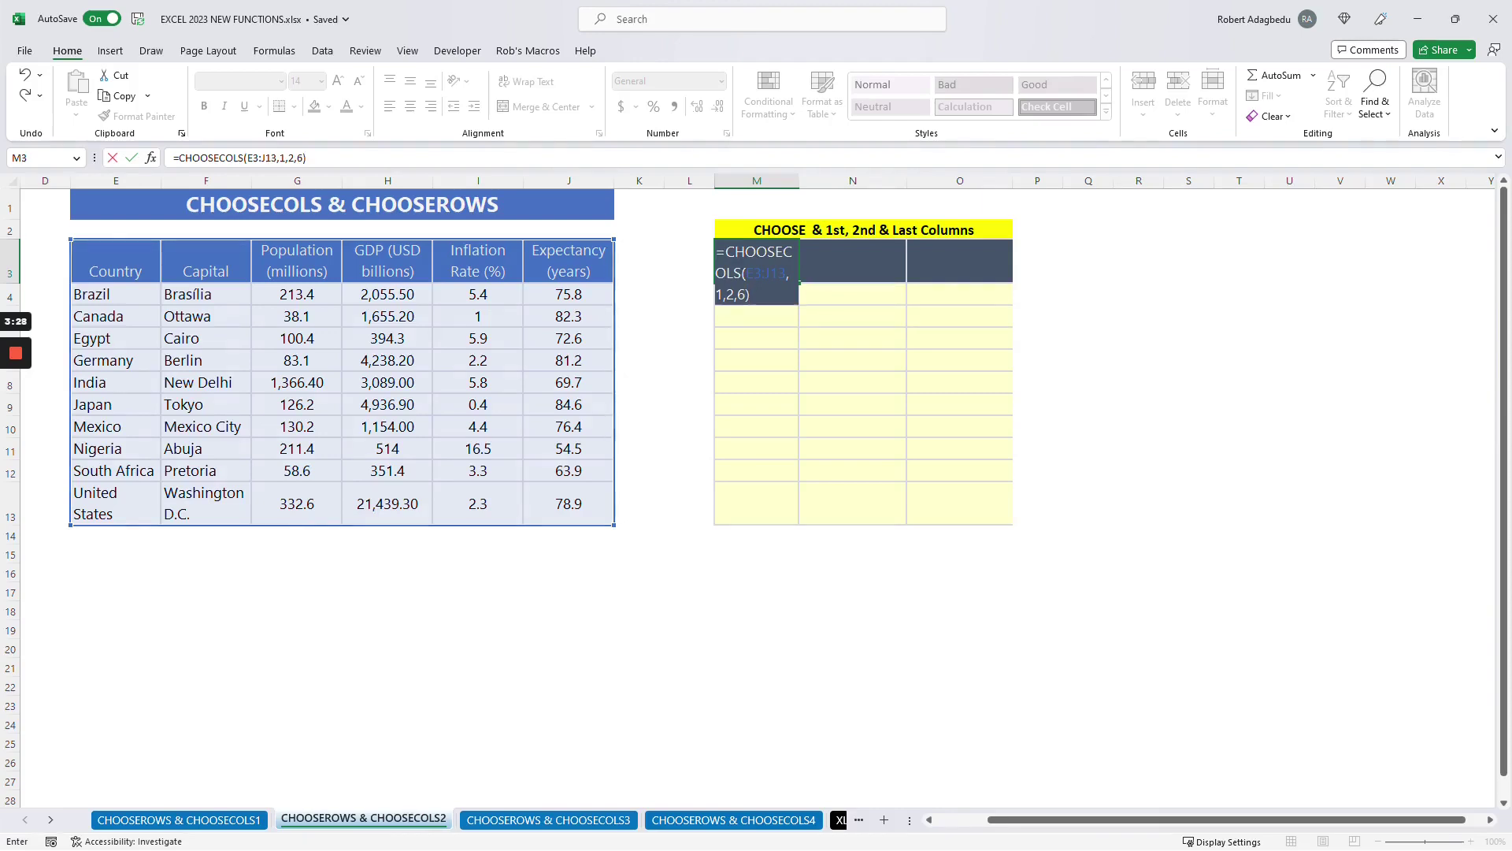
pyautogui.press('Return')
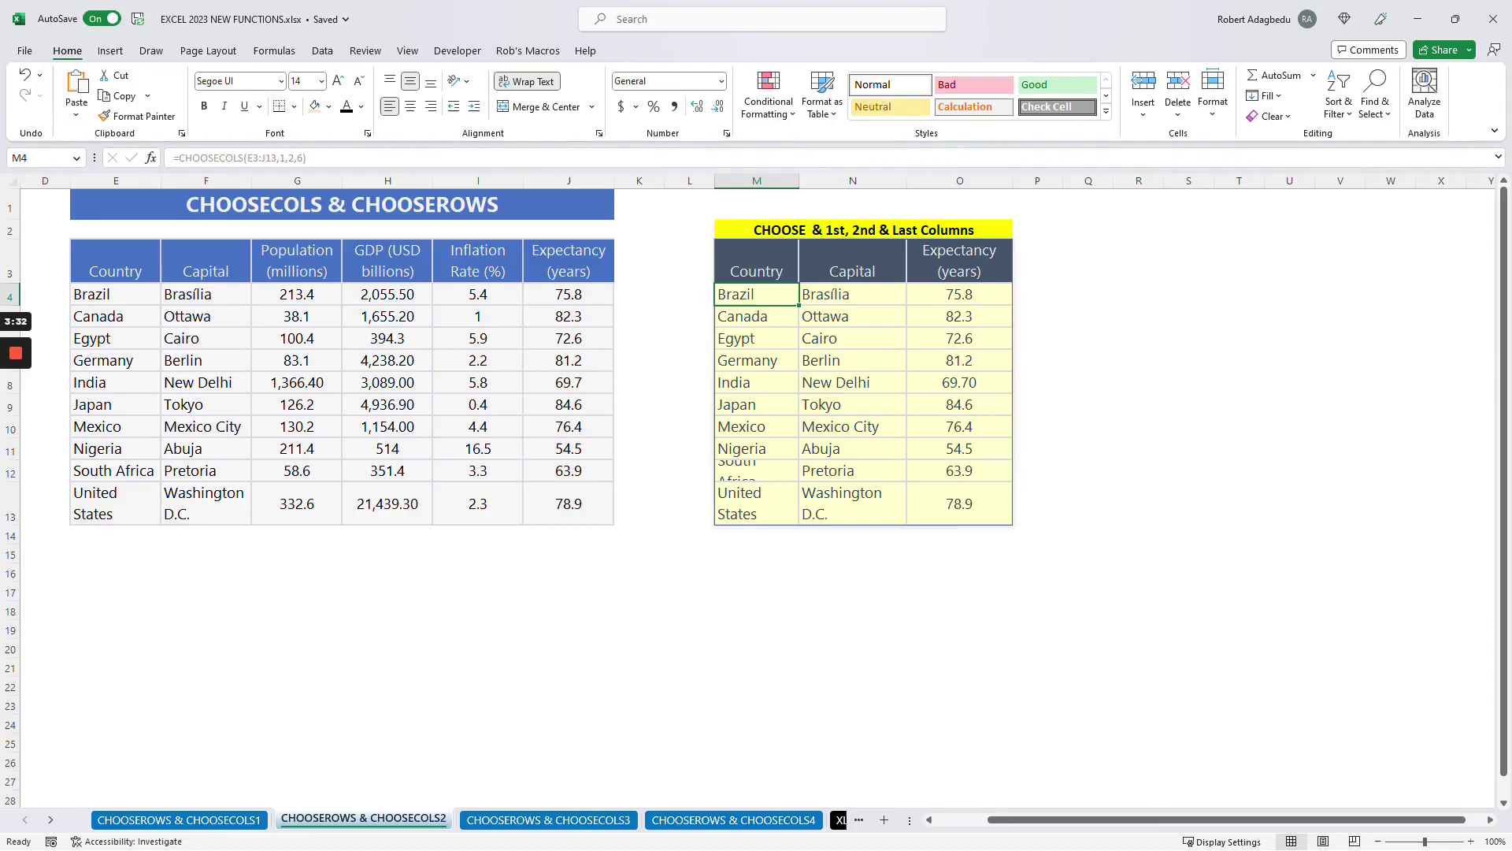
pyautogui.scroll(1, 749, 378)
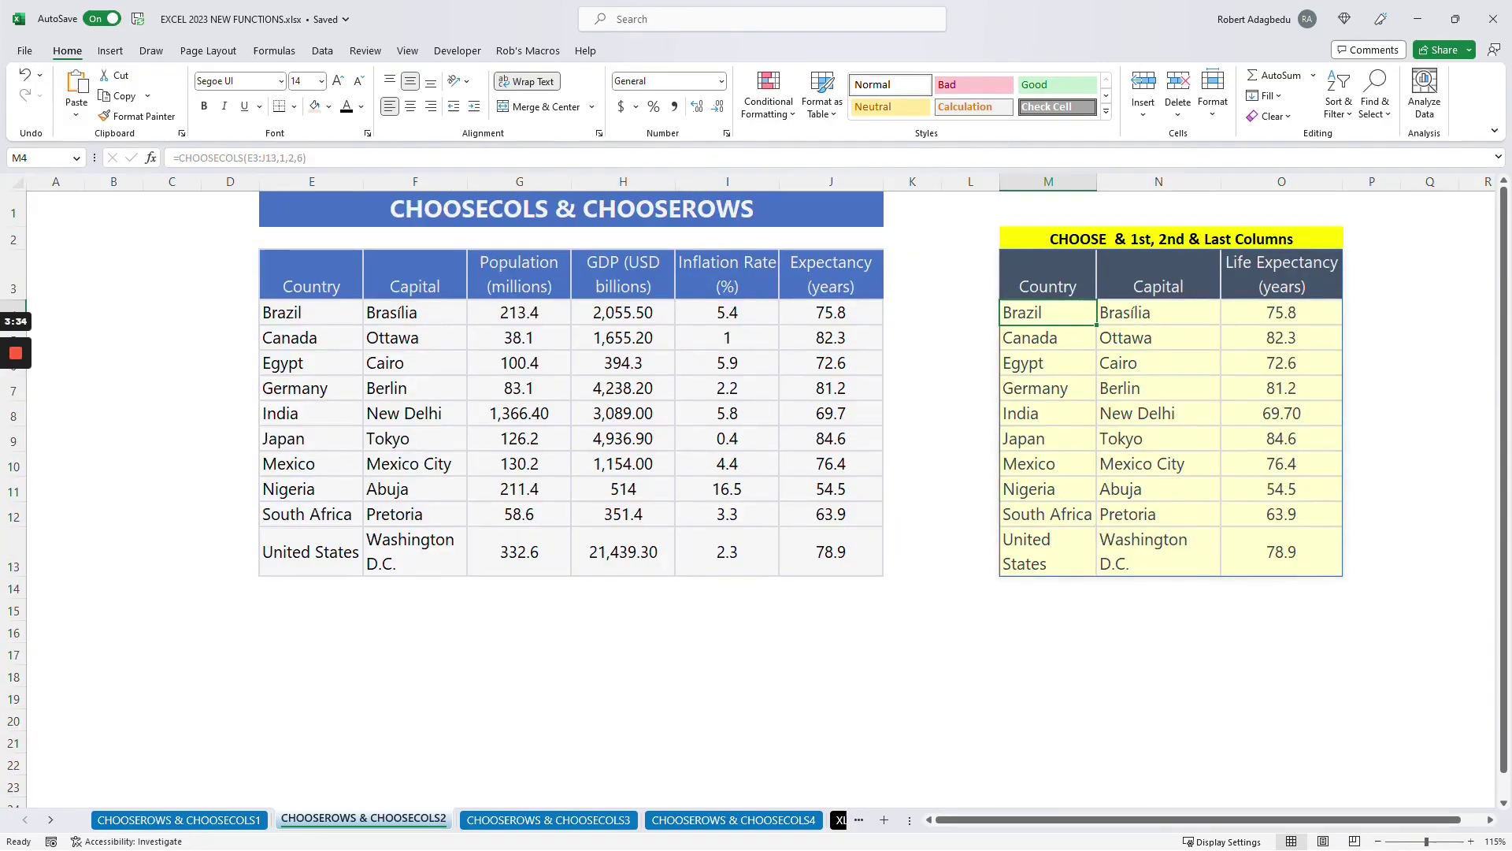
# On sheet CHOOSEROWS & CHOOSECOLS3, return the first, fifth and sixth rows from cell M4 with =CHOOSEROWS(E4:J13,1,5,6)
pyautogui.click(524, 820)
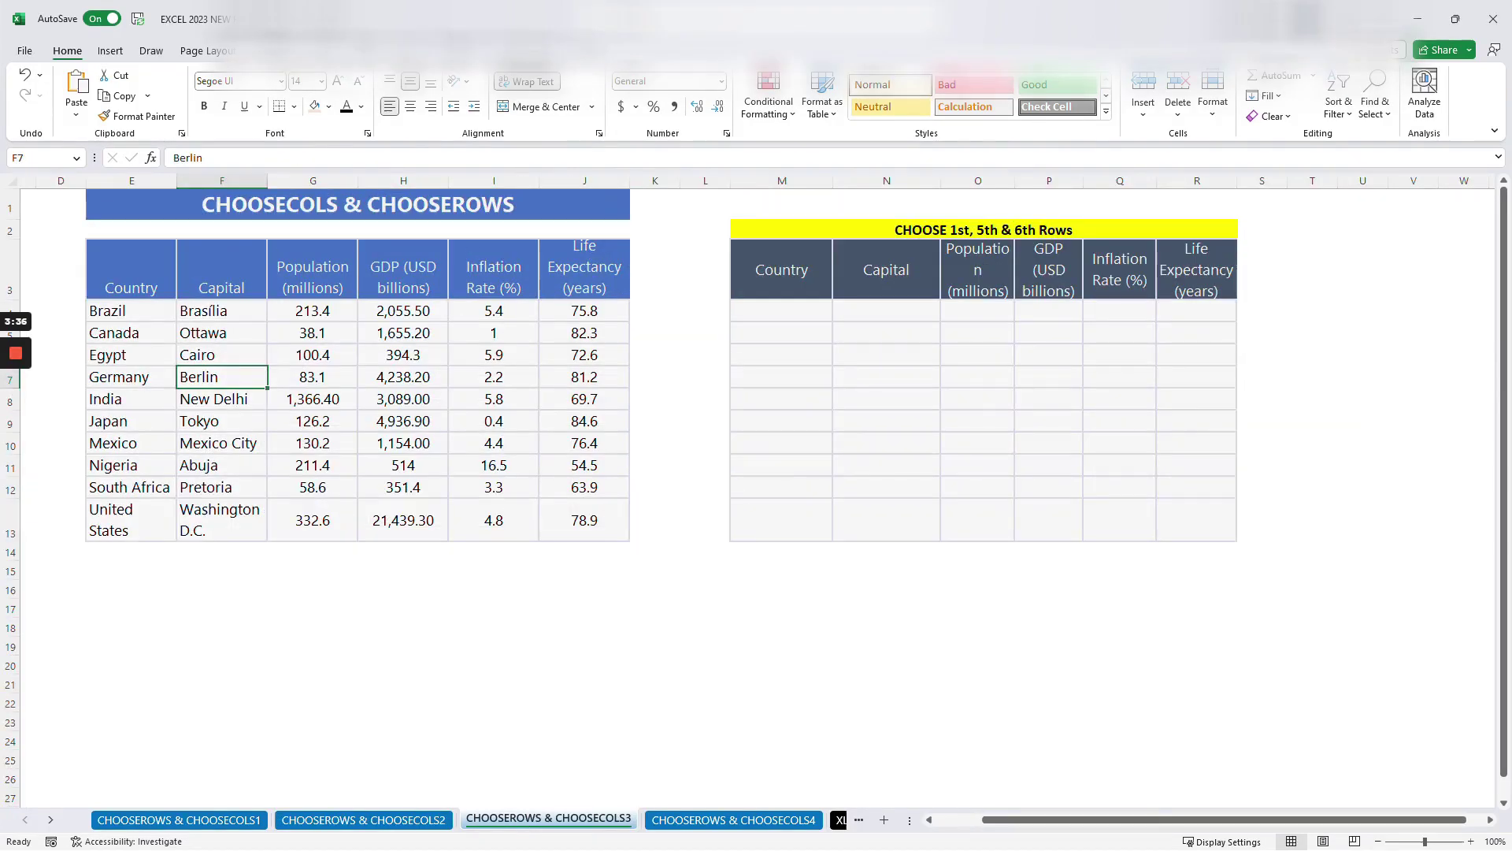
pyautogui.scroll(1, 756, 386)
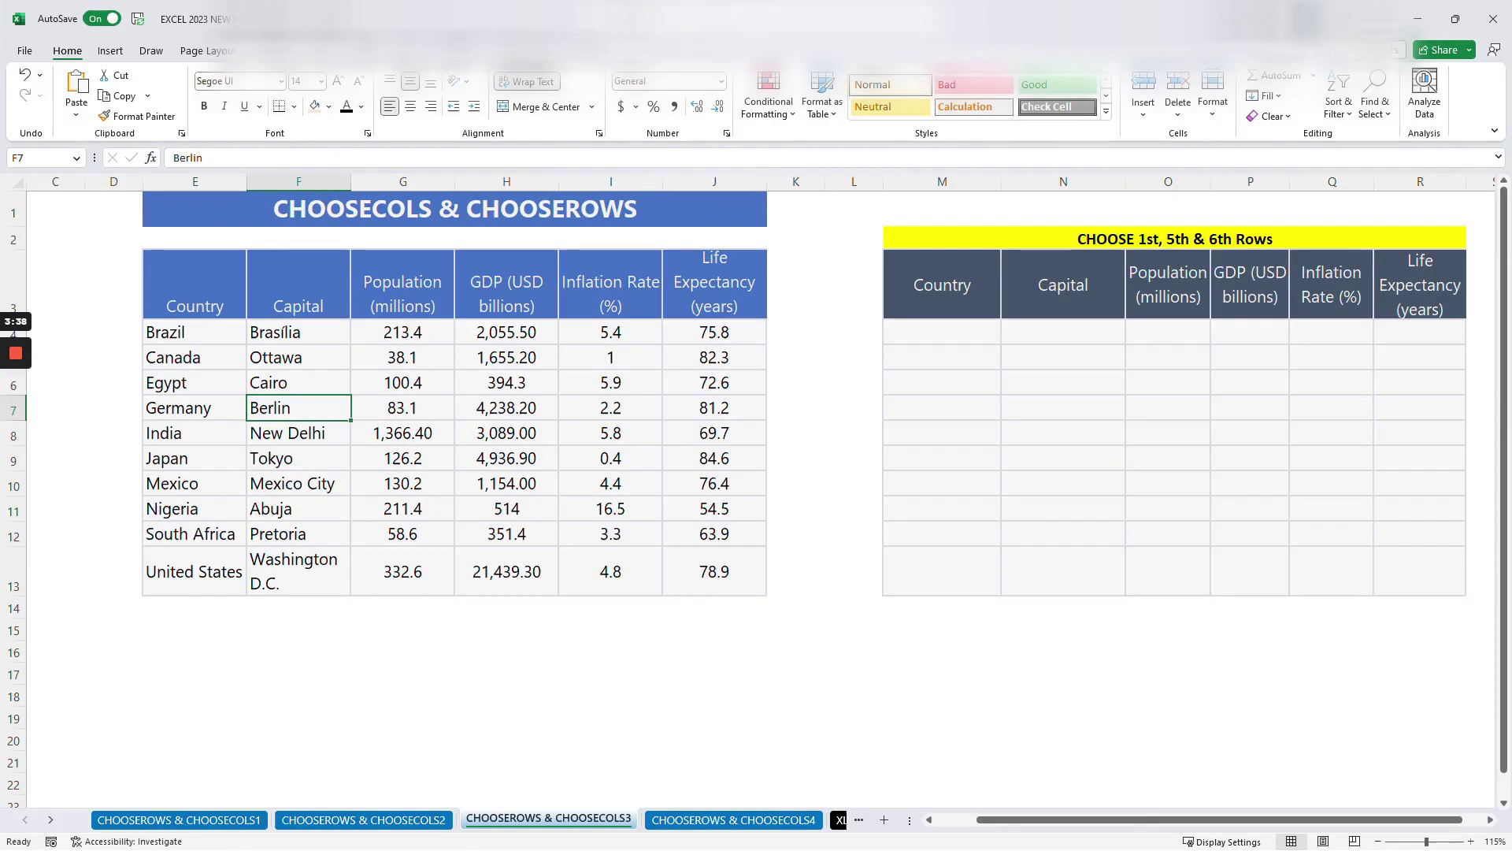
pyautogui.moveTo(991, 824); pyautogui.dragTo(1028, 829)
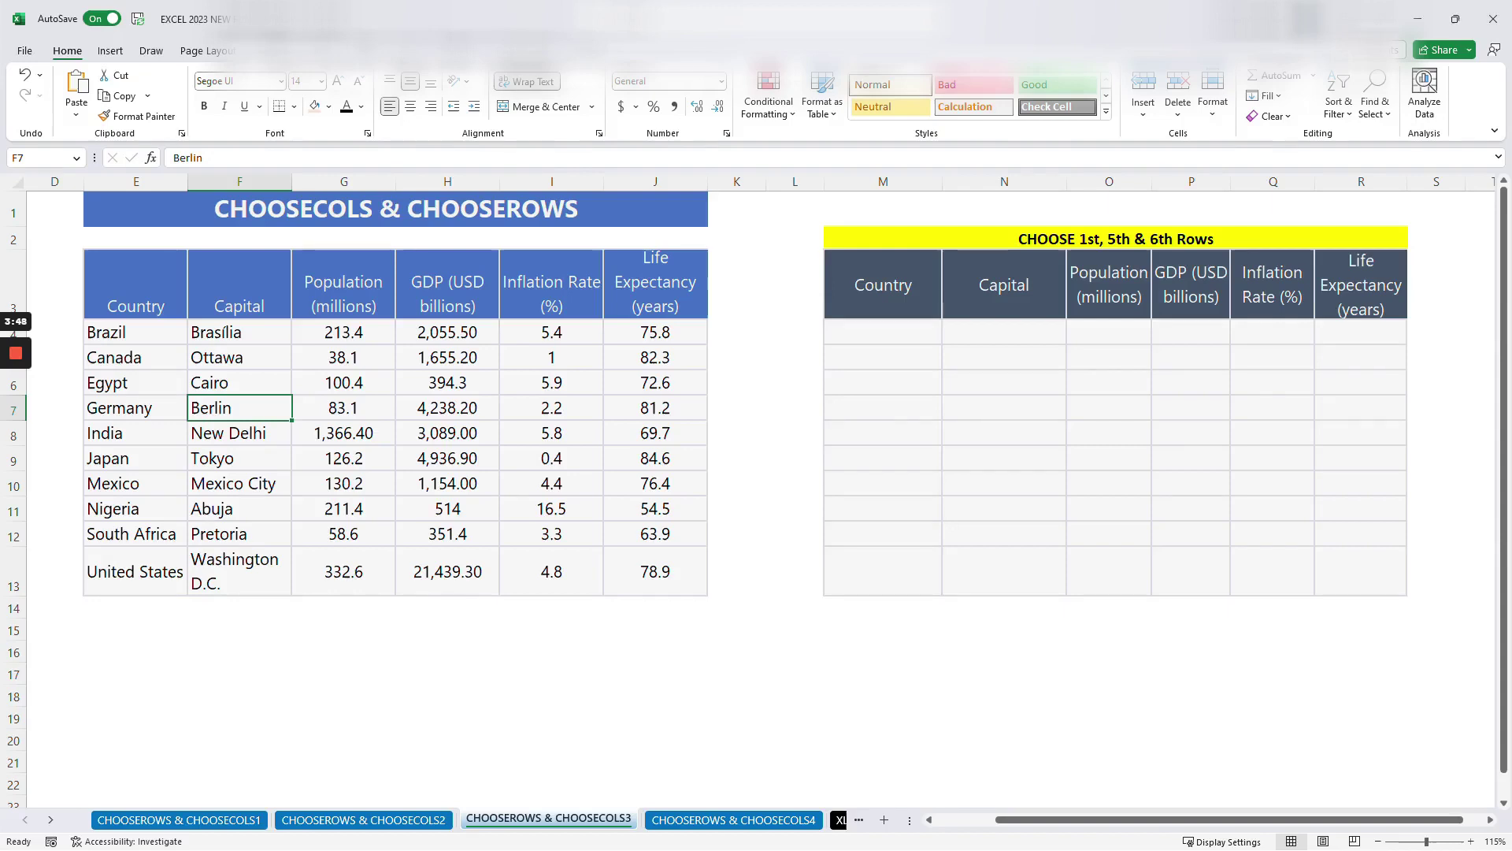
pyautogui.click(883, 332)
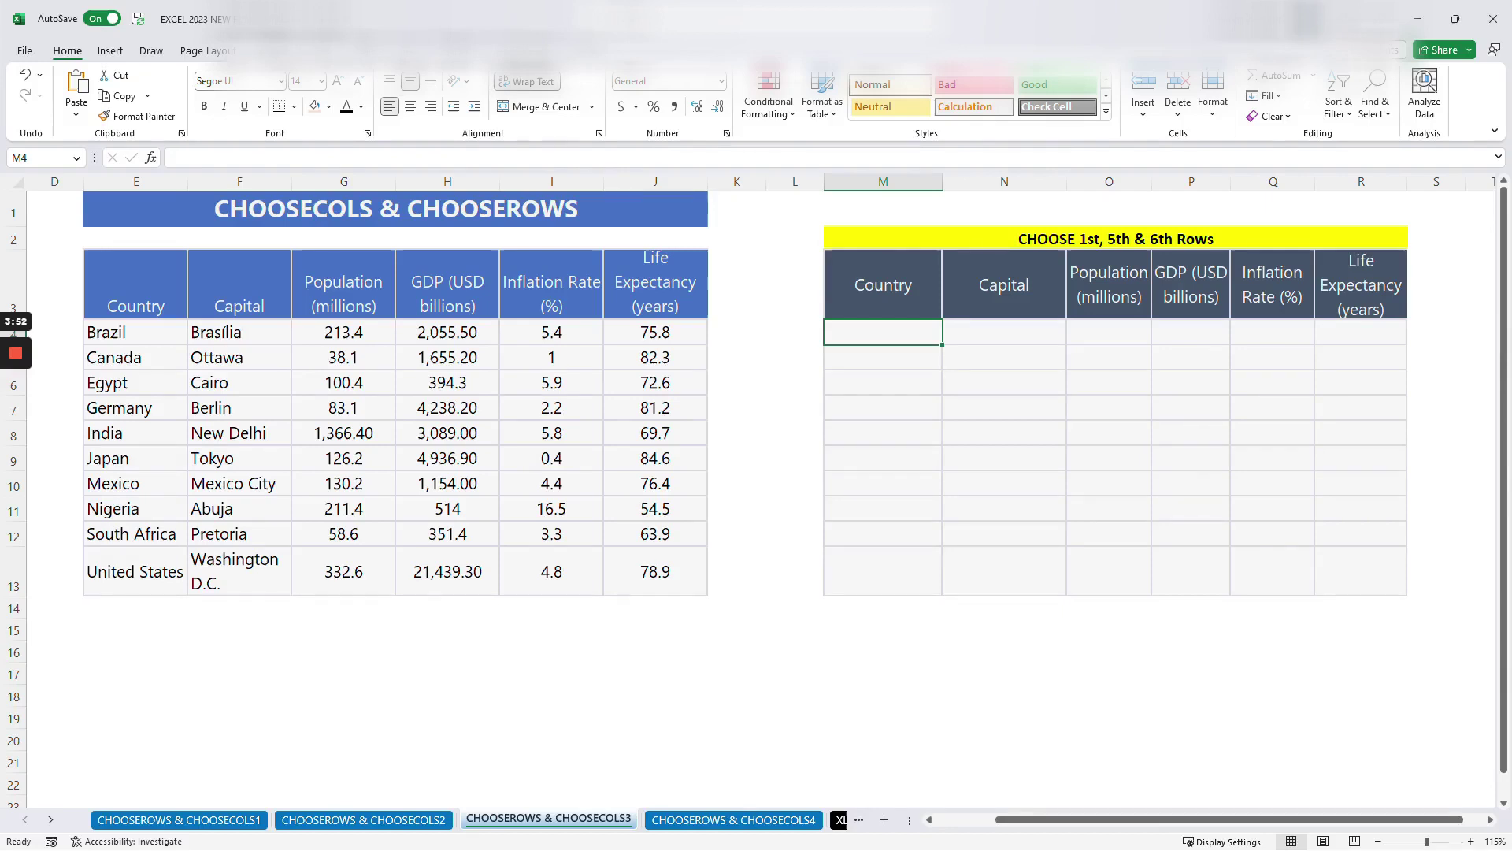
pyautogui.write('=')
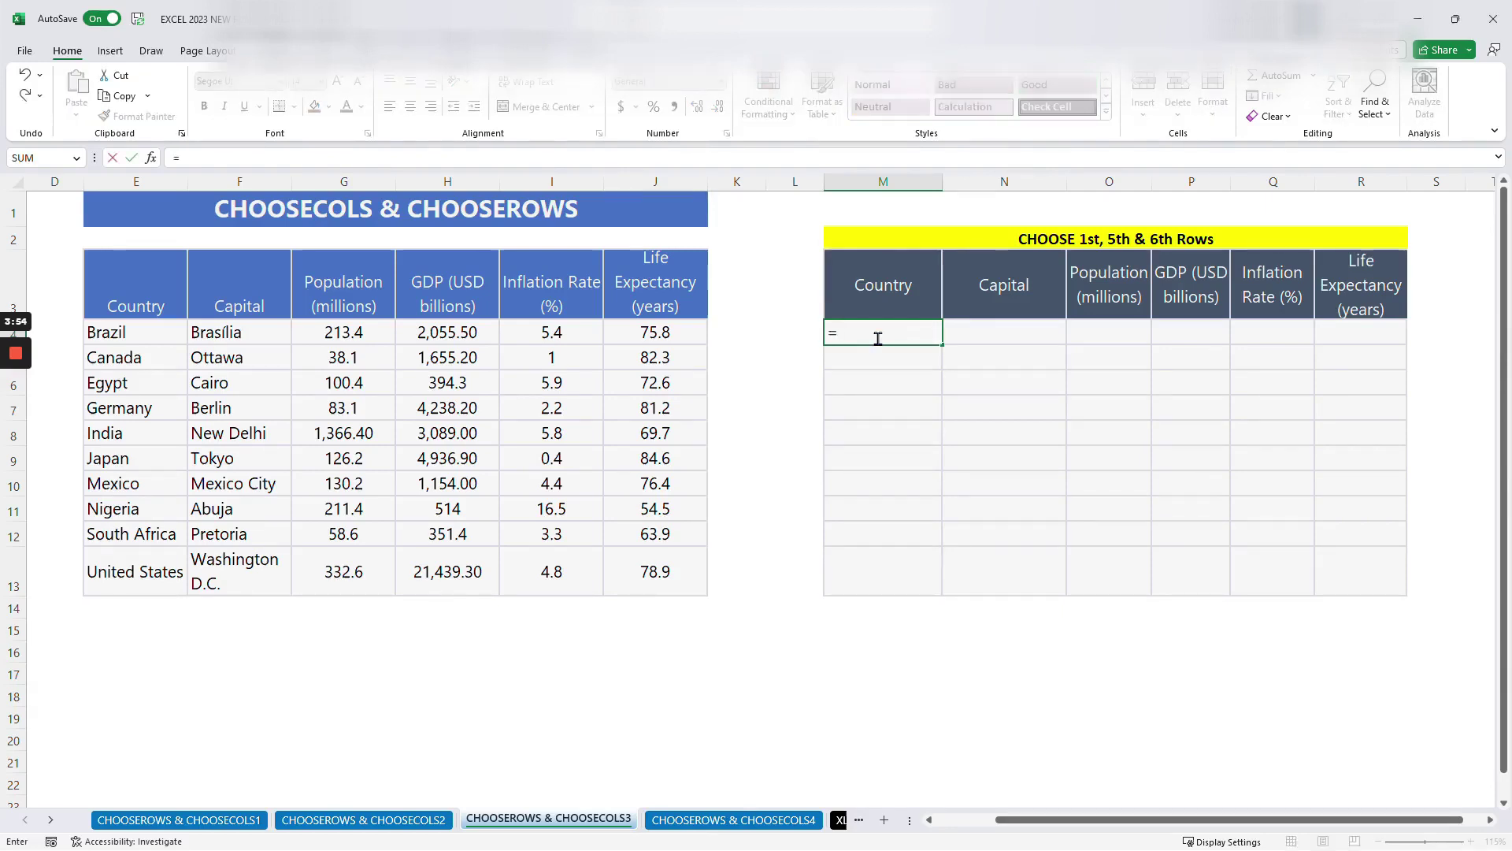
pyautogui.write('CHOOSER')
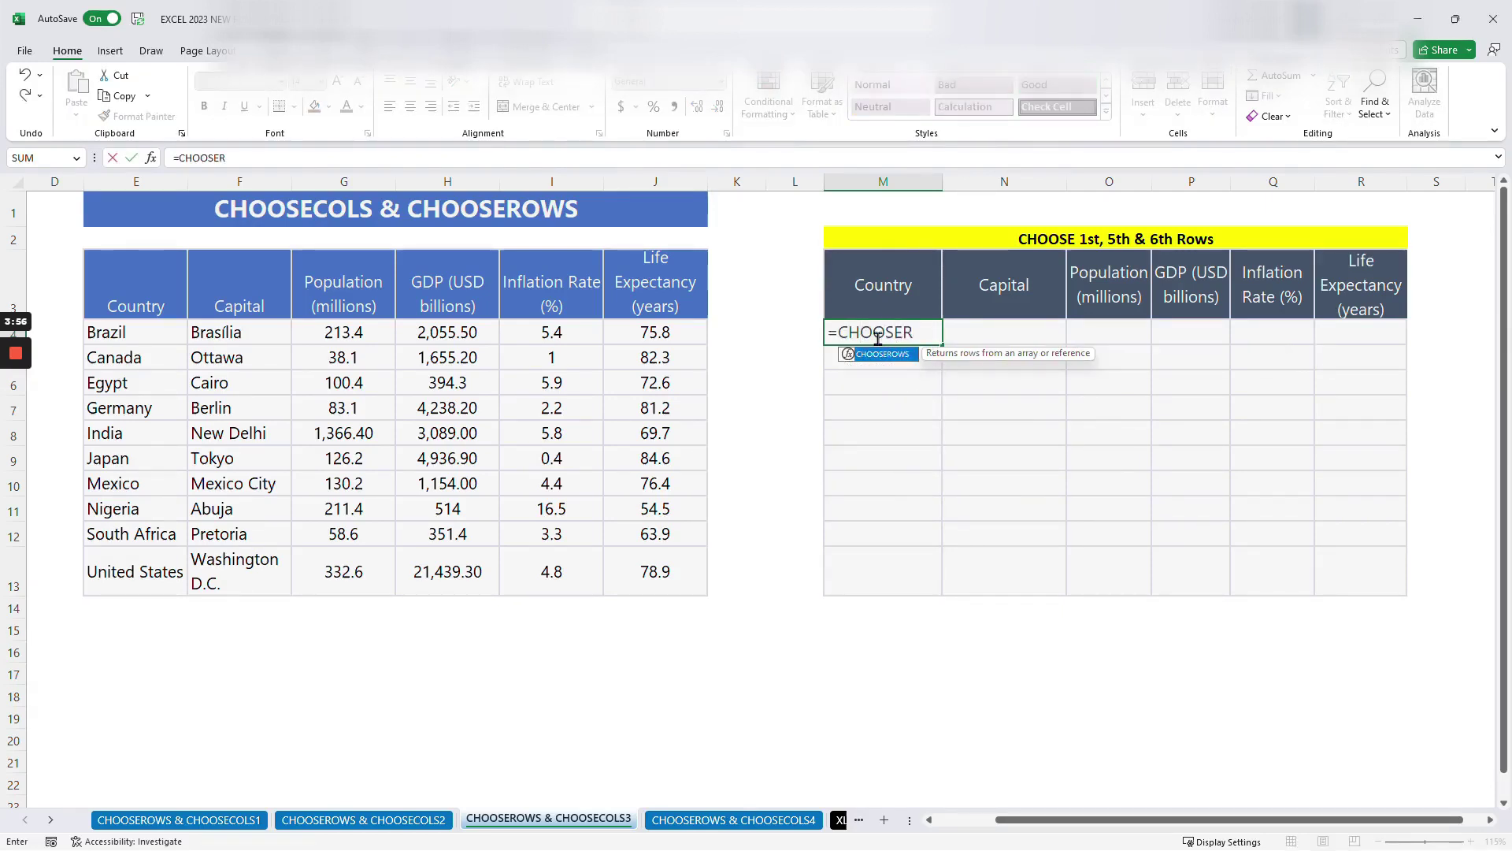
pyautogui.press('Tab')
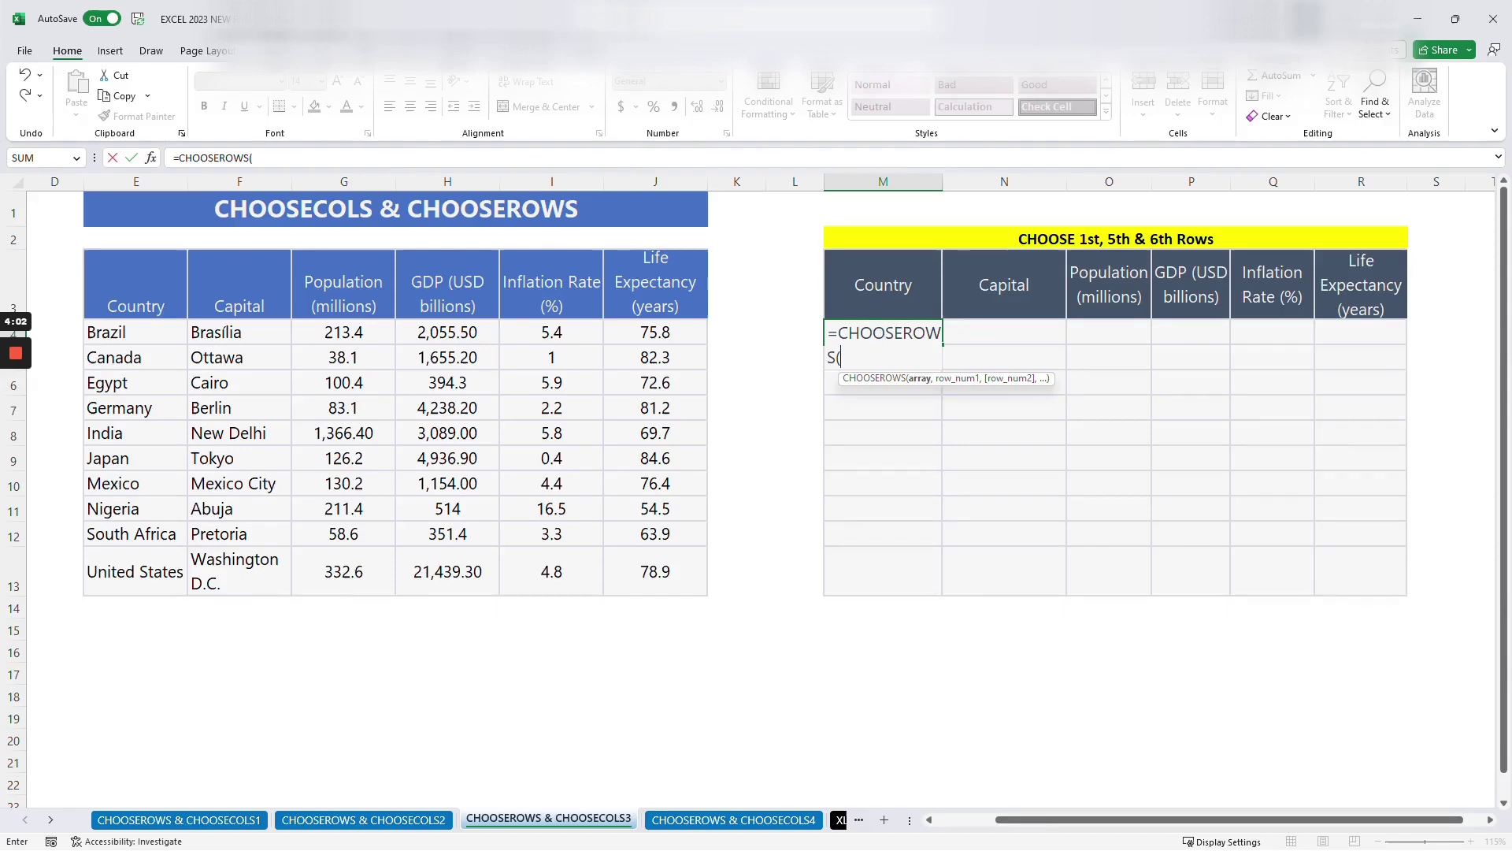
pyautogui.moveTo(134, 331); pyautogui.dragTo(705, 593)
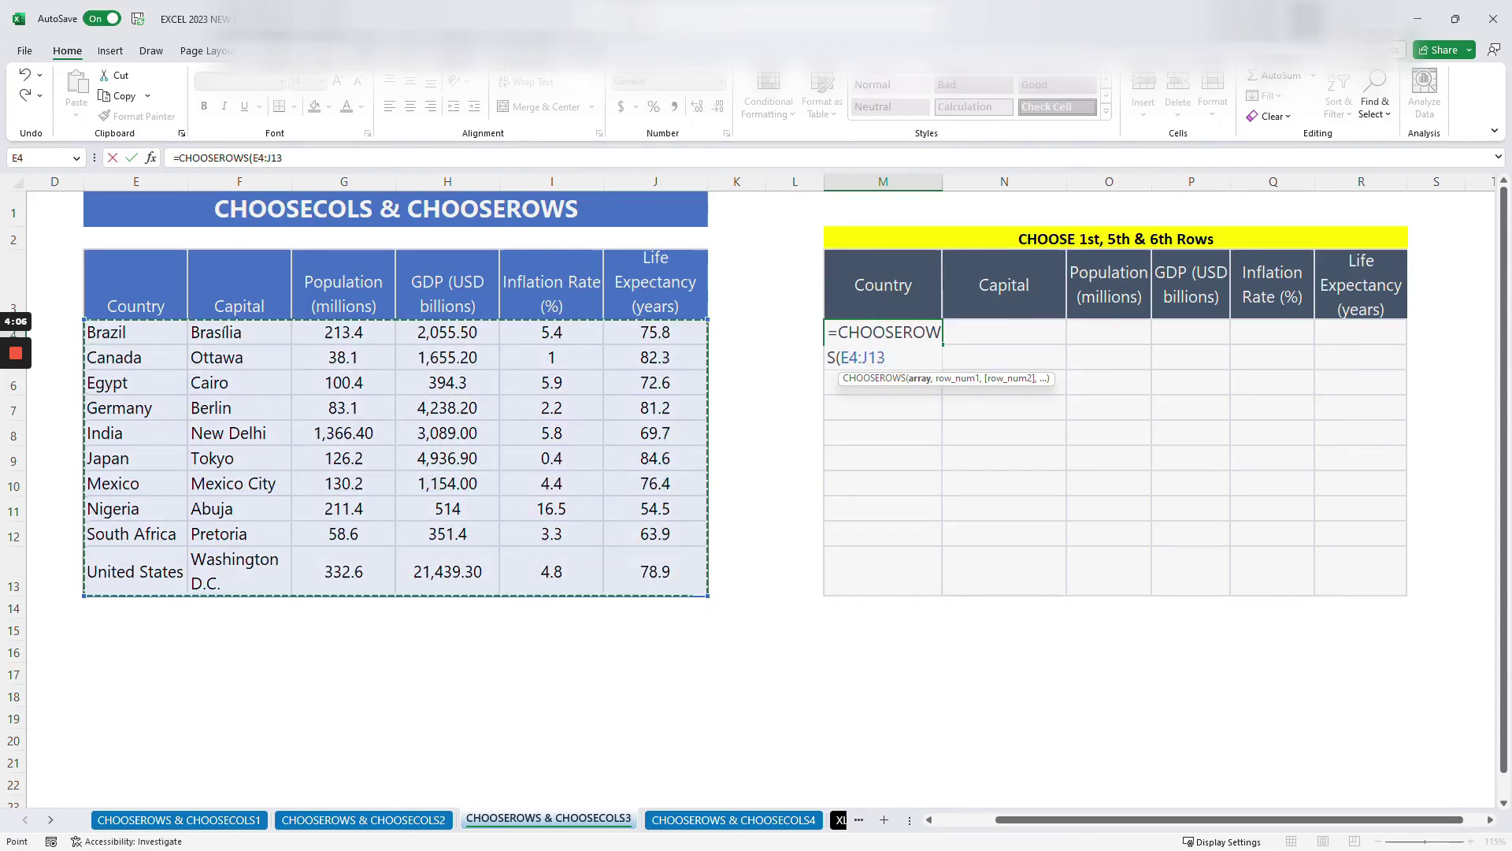
pyautogui.write(',')
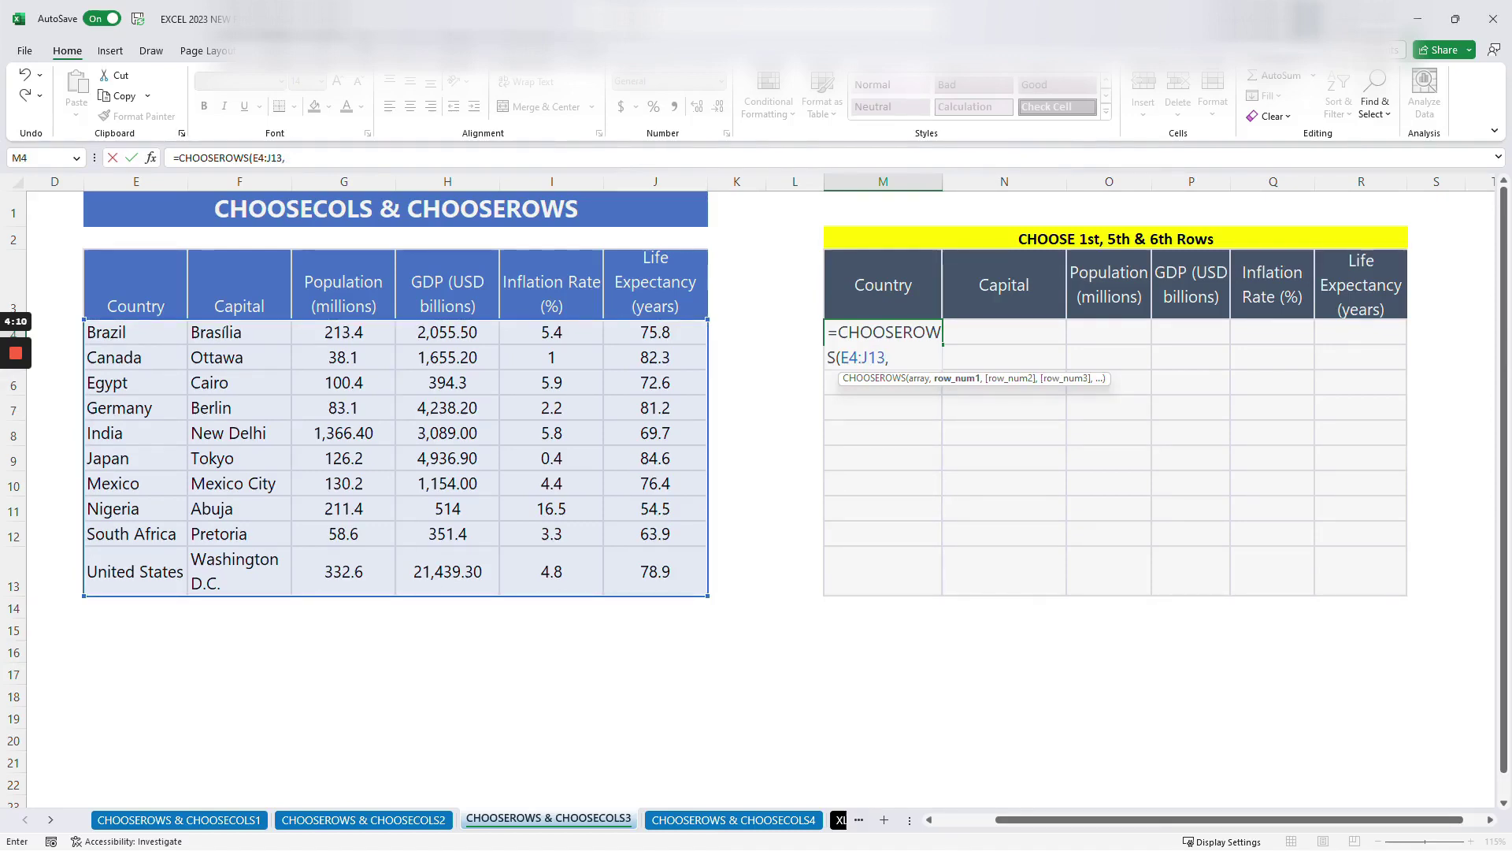
pyautogui.write(',5,6)')
pyautogui.press('Return')
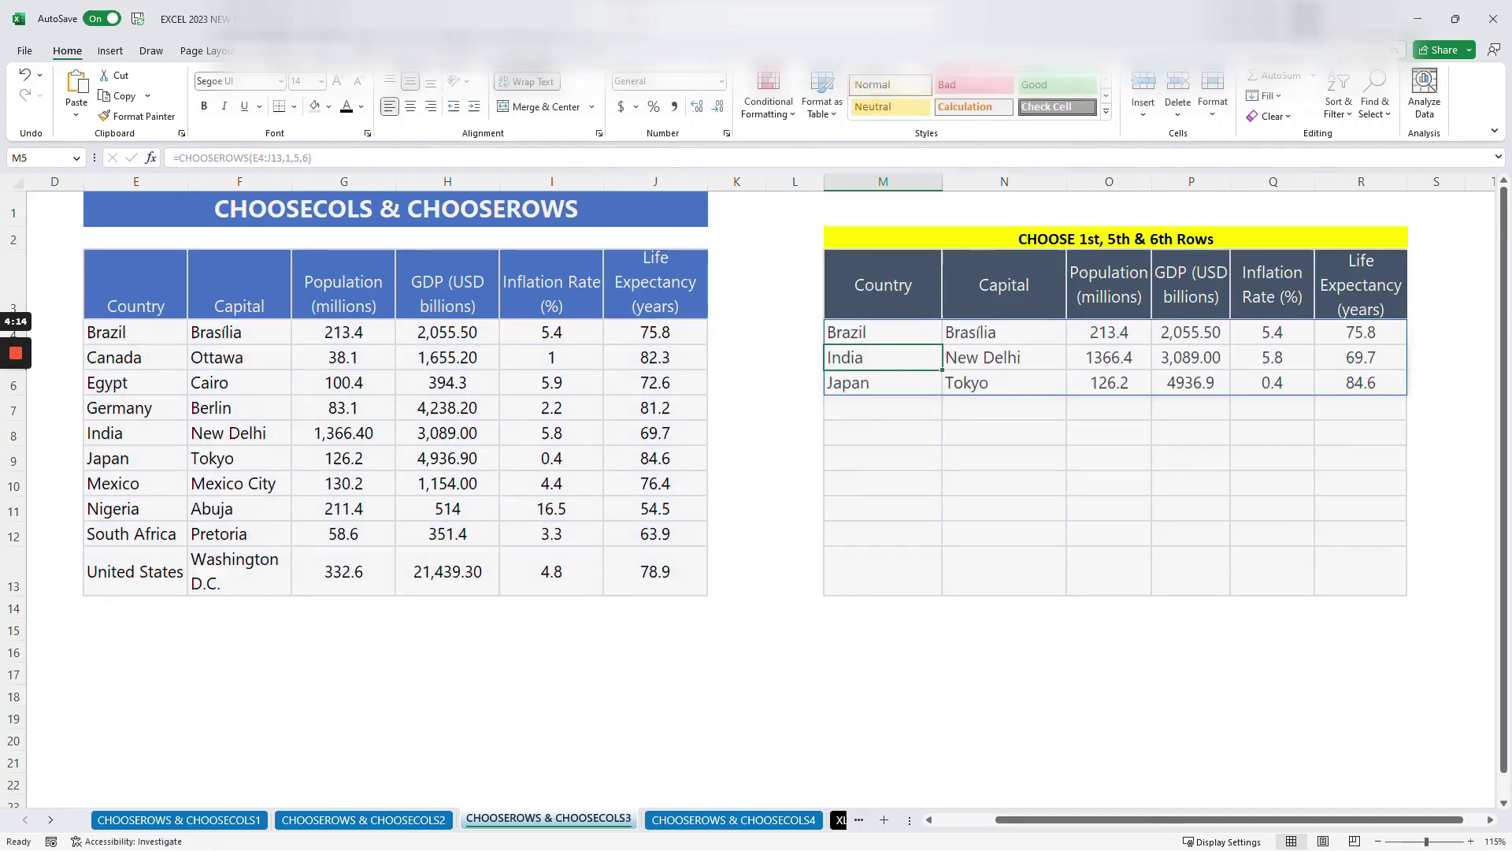
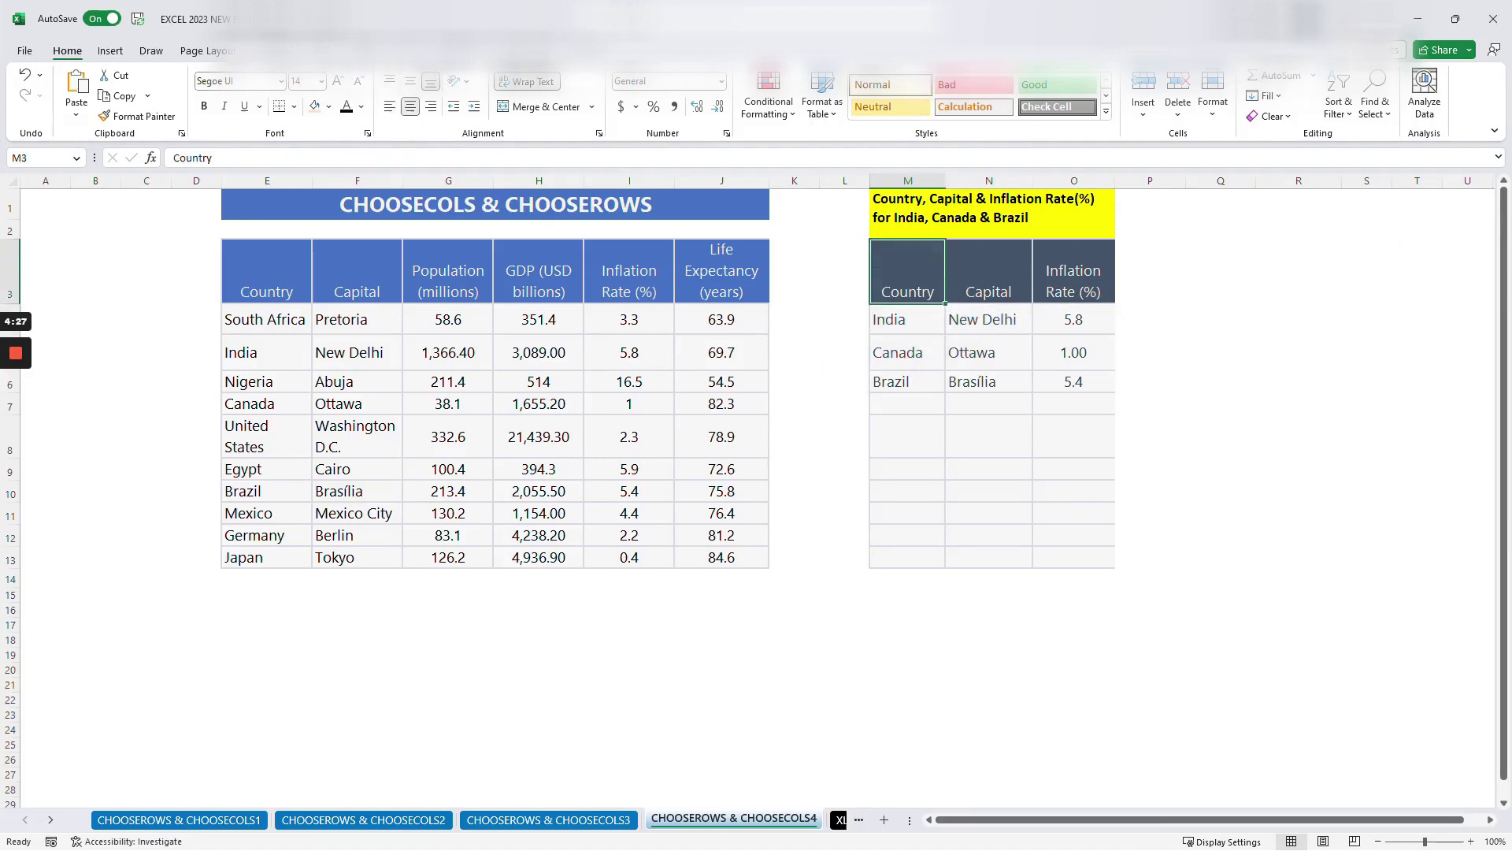
# Clear the existing results in M4:O9 below the Country, Capital and Inflation Rate headers on CHOOSEROWS & CHOOSECOLS4
pyautogui.moveTo(908, 319); pyautogui.dragTo(1074, 468)
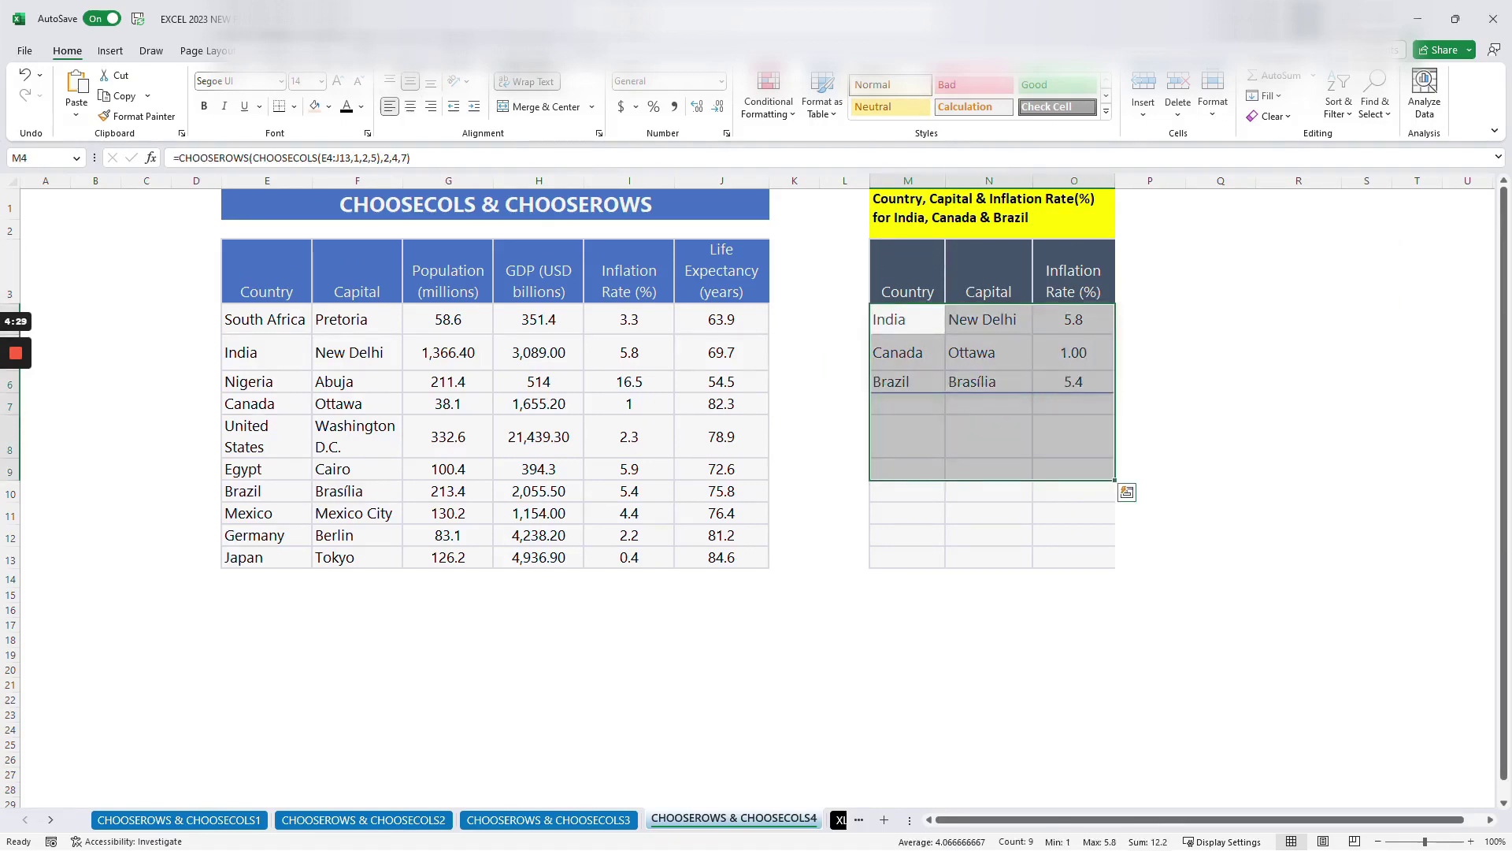
pyautogui.press('Delete')
pyautogui.click(908, 436)
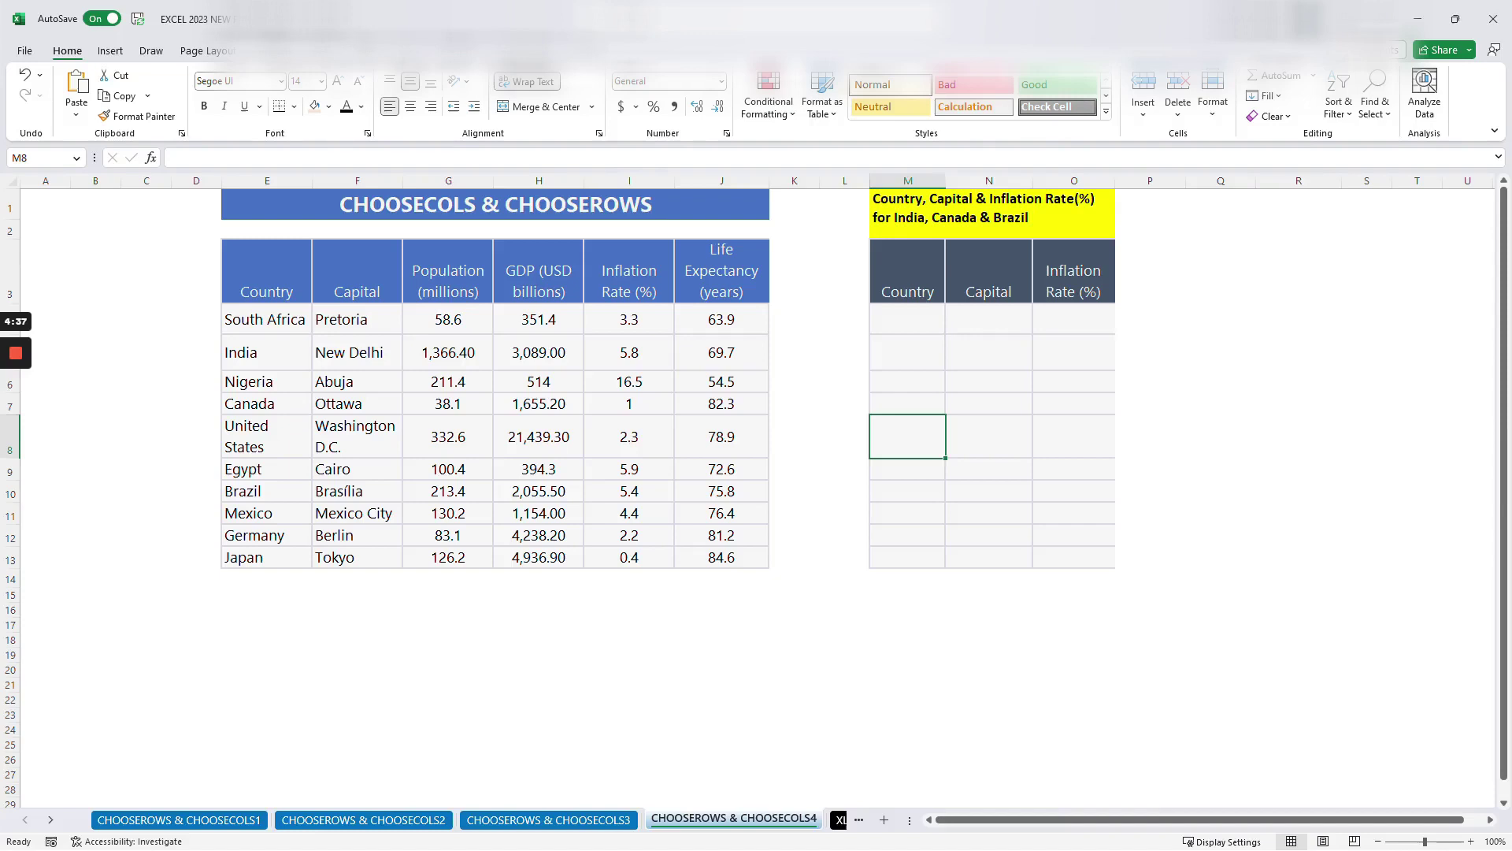
# Return the first, second and sixth columns of the country table from cell M4 with =CHOOSECOLS(E4:J13,1,2,6)
pyautogui.click(908, 319)
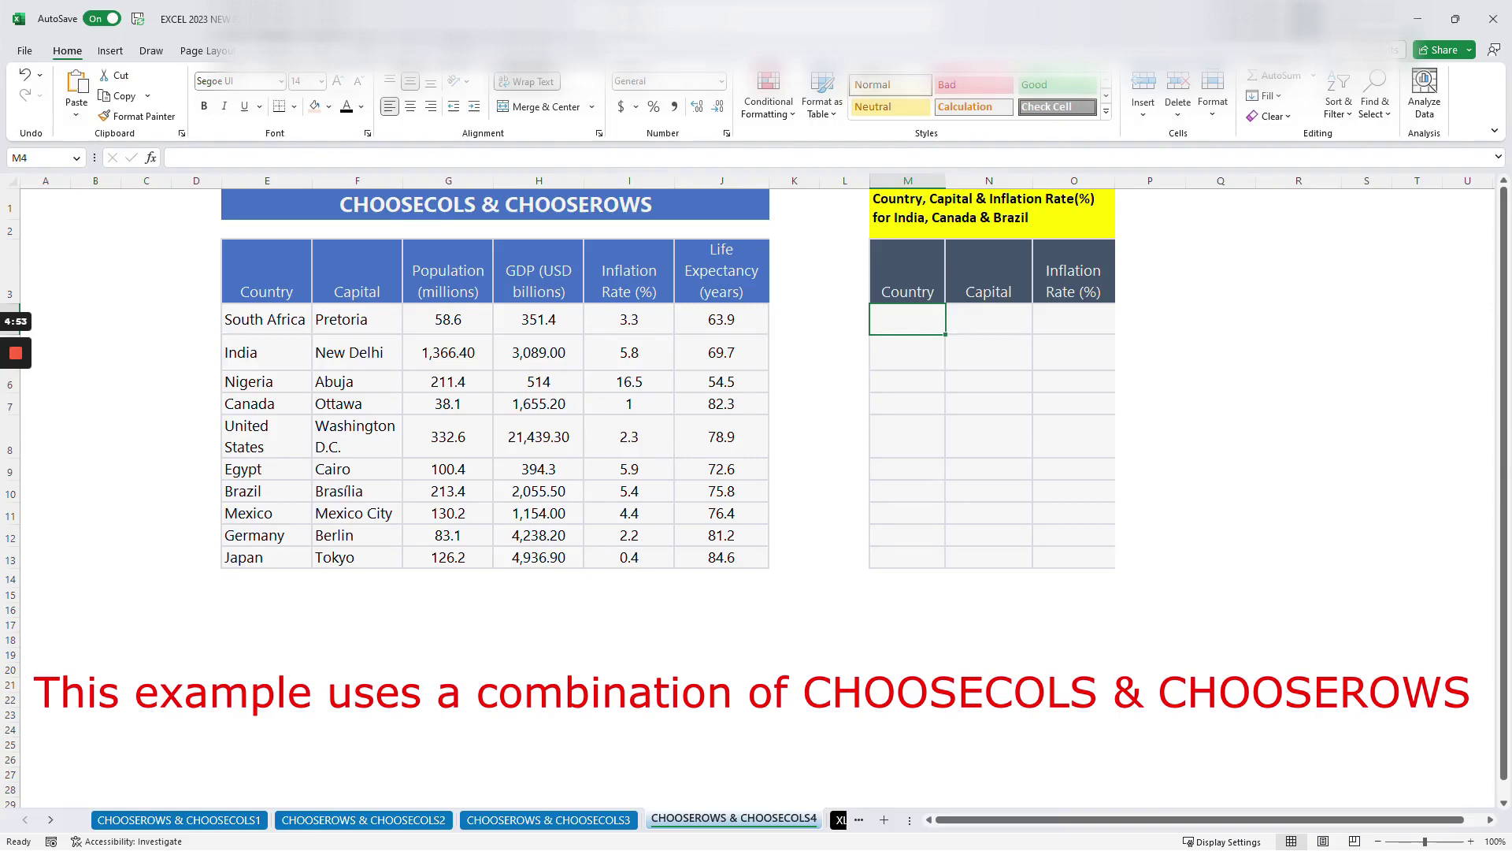
pyautogui.write('=')
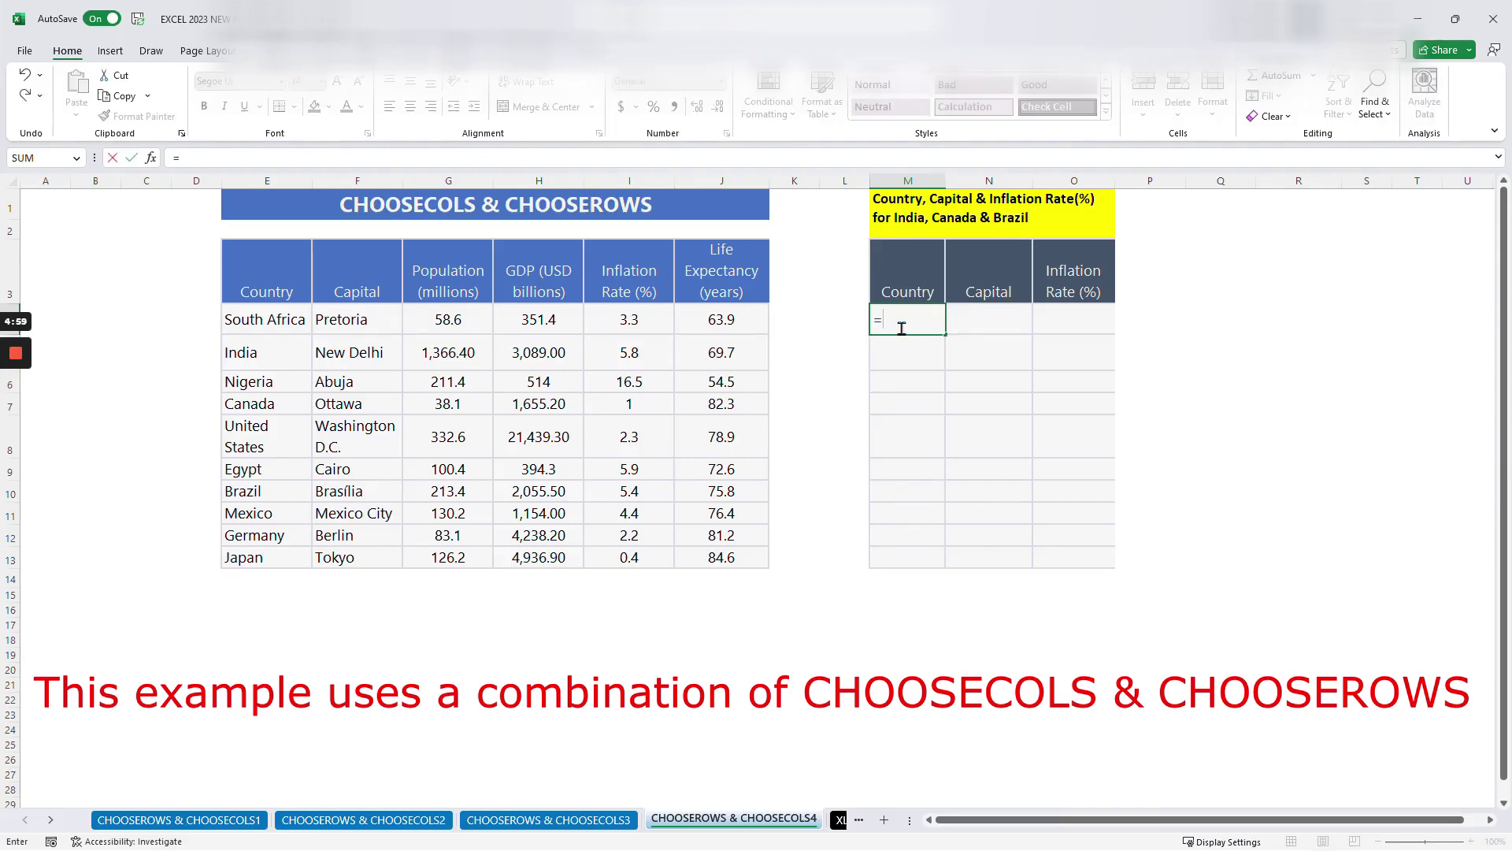
pyautogui.write('CHOOSEC')
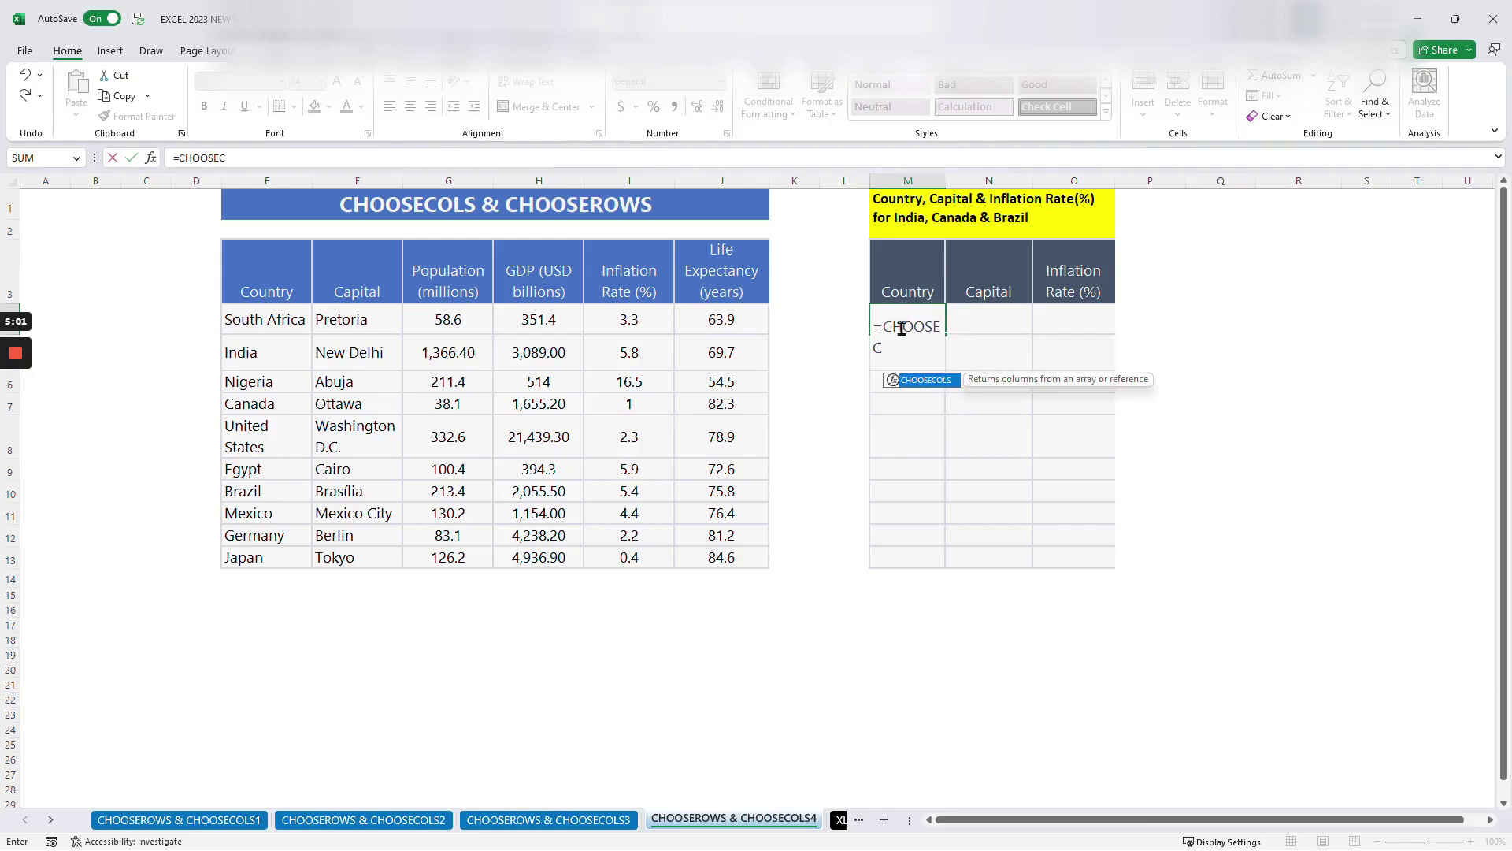
pyautogui.write('OLS(')
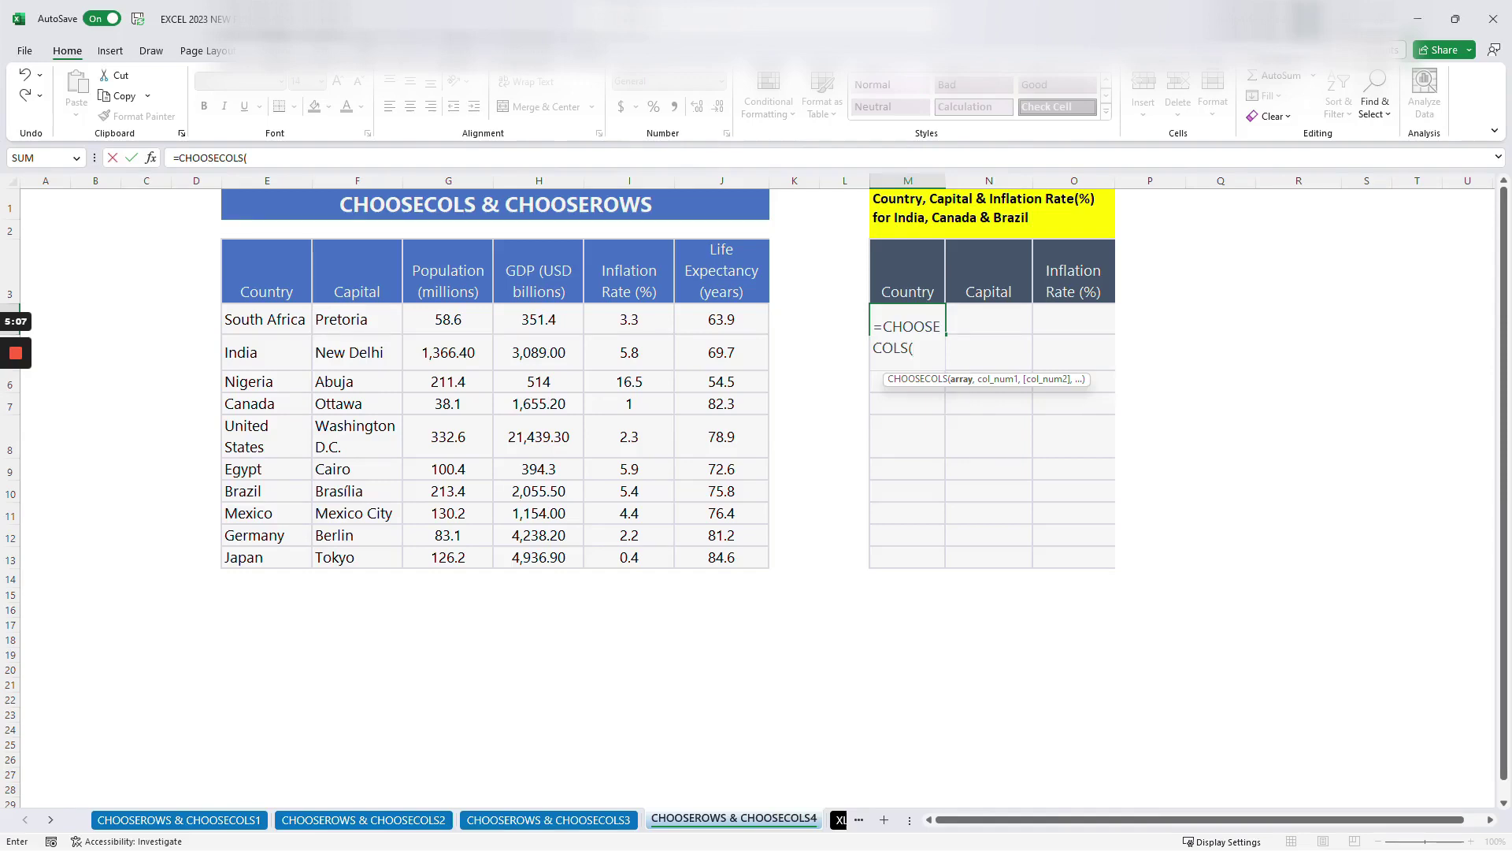
pyautogui.moveTo(260, 319); pyautogui.dragTo(760, 561)
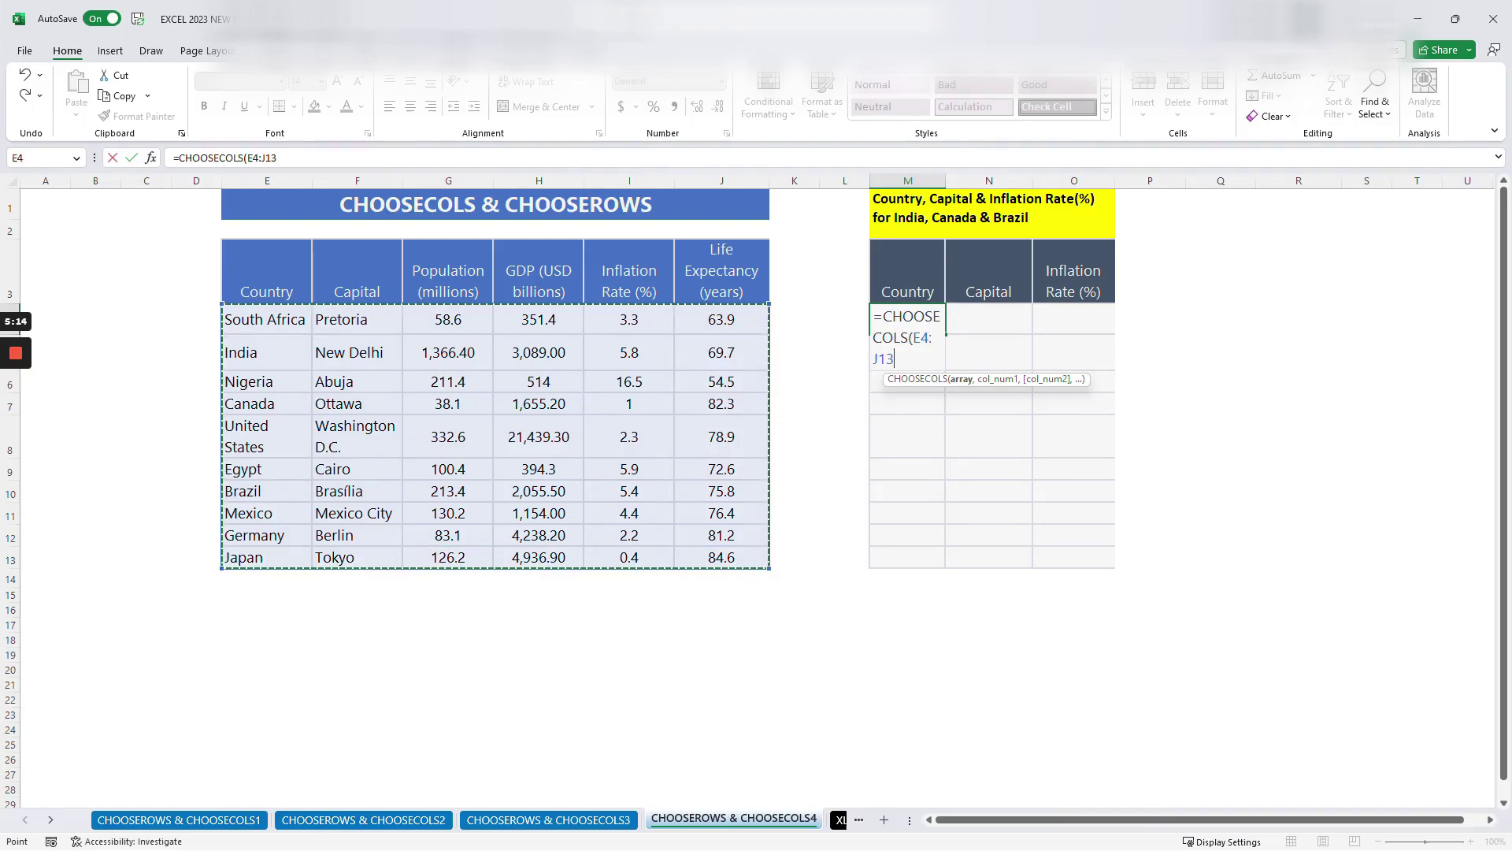
pyautogui.write(',')
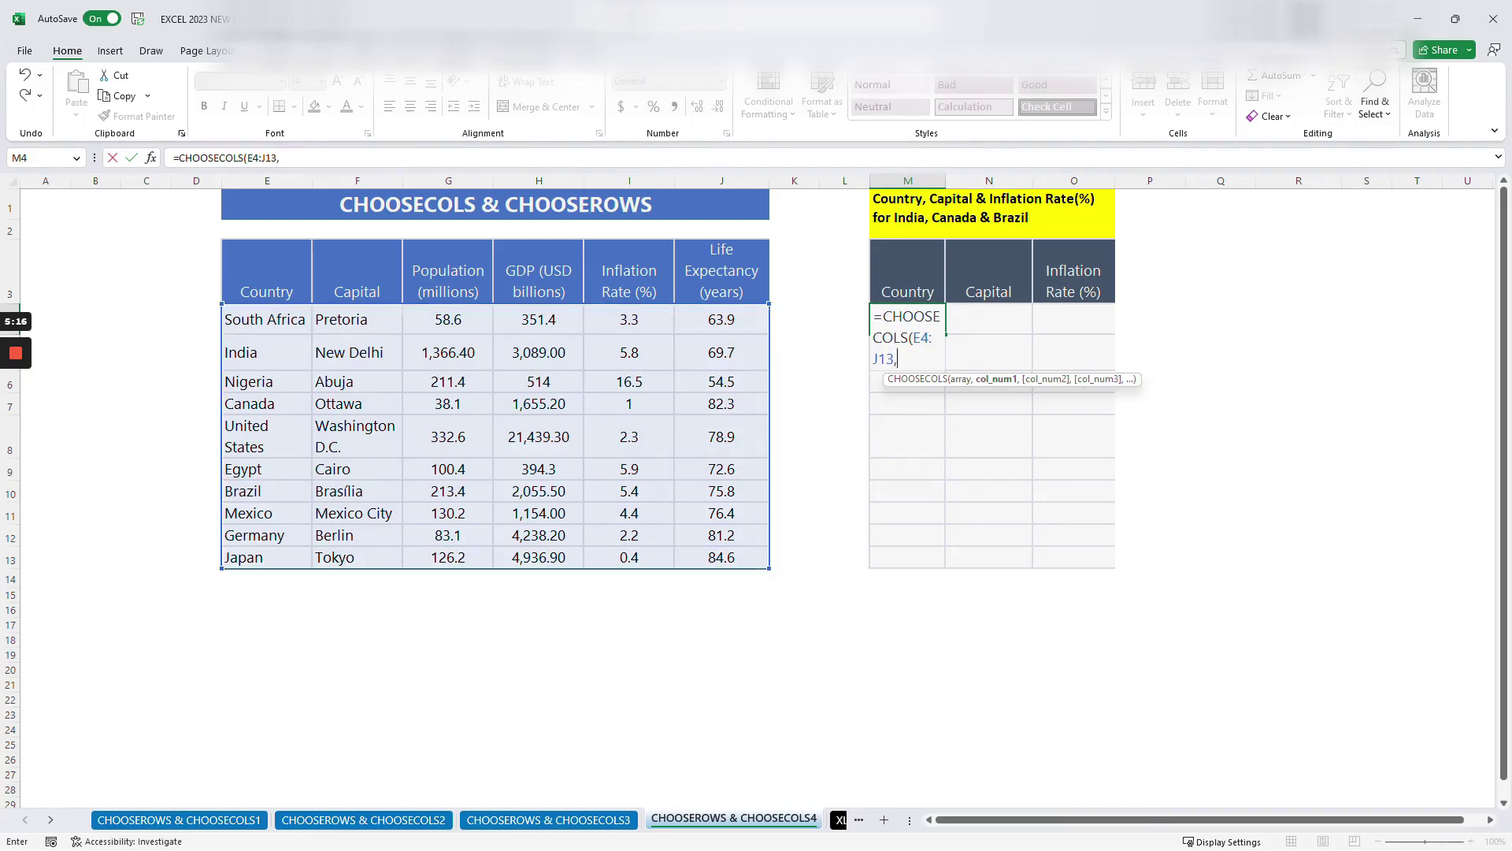
pyautogui.write('1,2,')
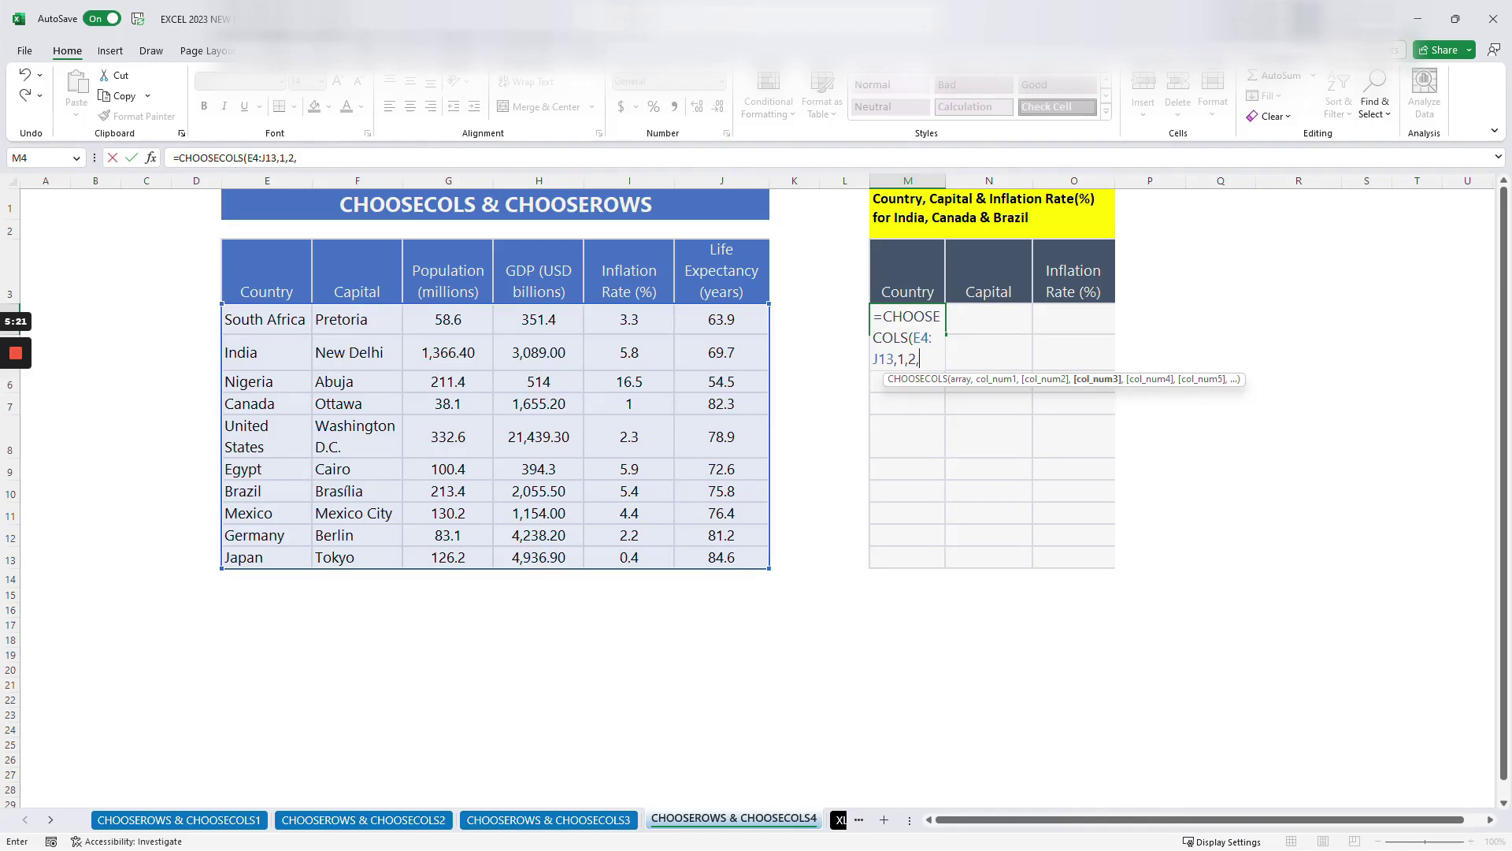
pyautogui.write('6)')
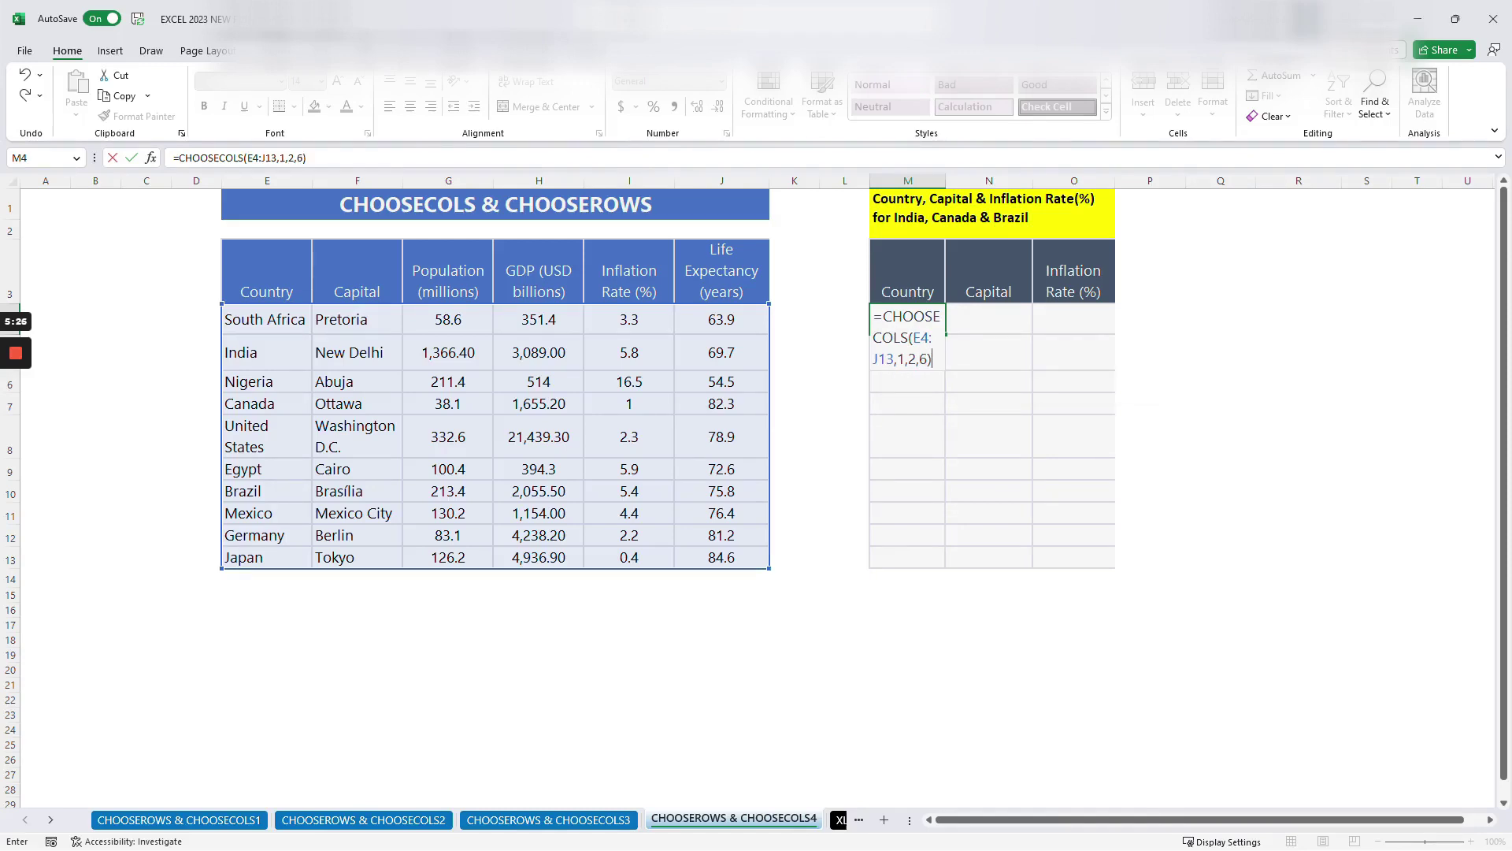
pyautogui.press('Return')
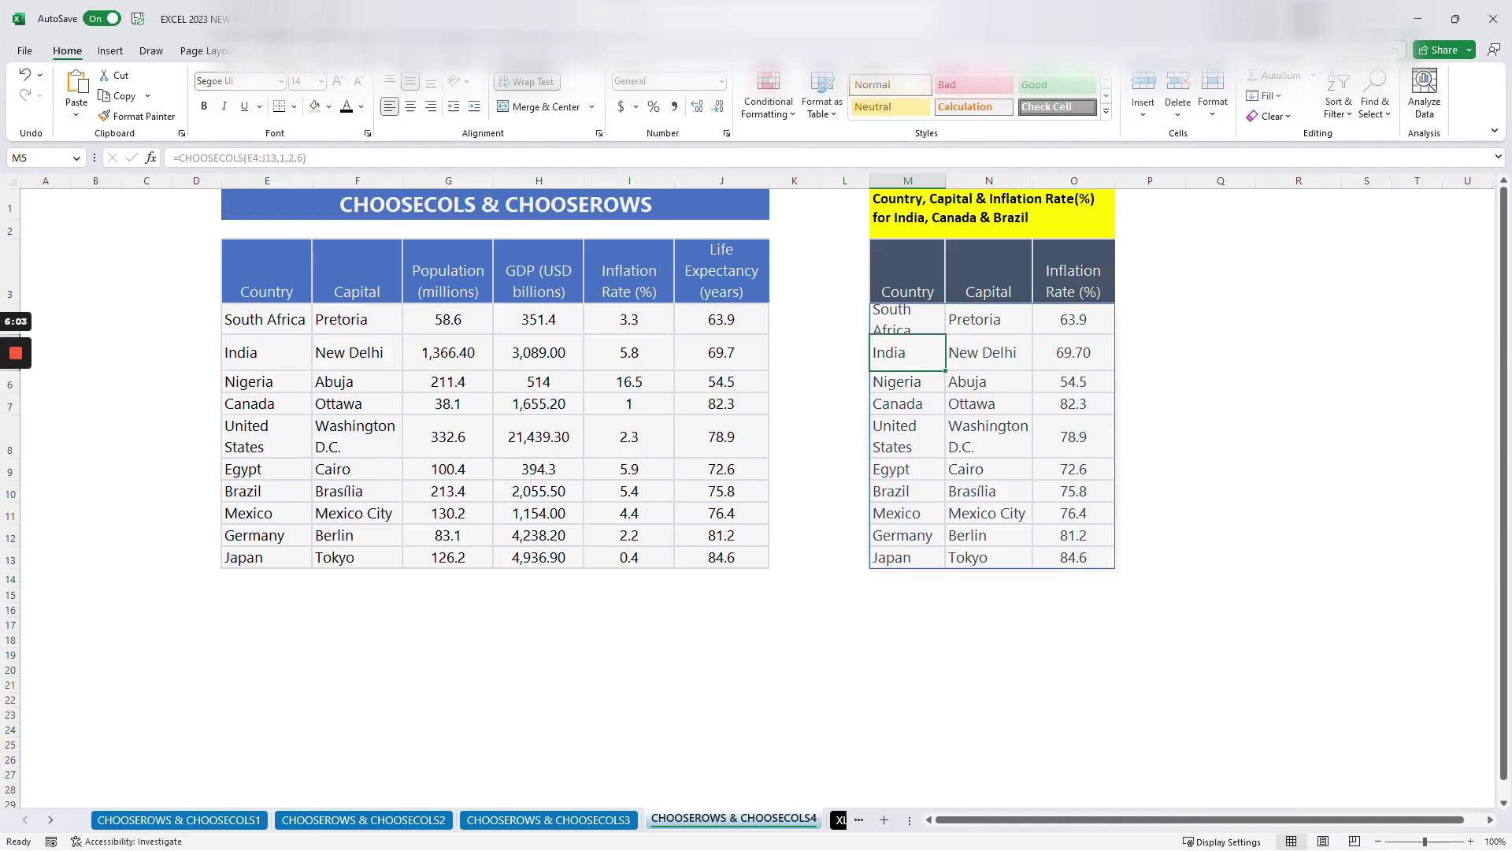
# Wrap the M4 formula in CHOOSEROWS to keep only rows 2, 4 and 7: =CHOOSEROWS(CHOOSECOLS(E4:J13,1,2,6),2,4,7)
pyautogui.click(908, 319)
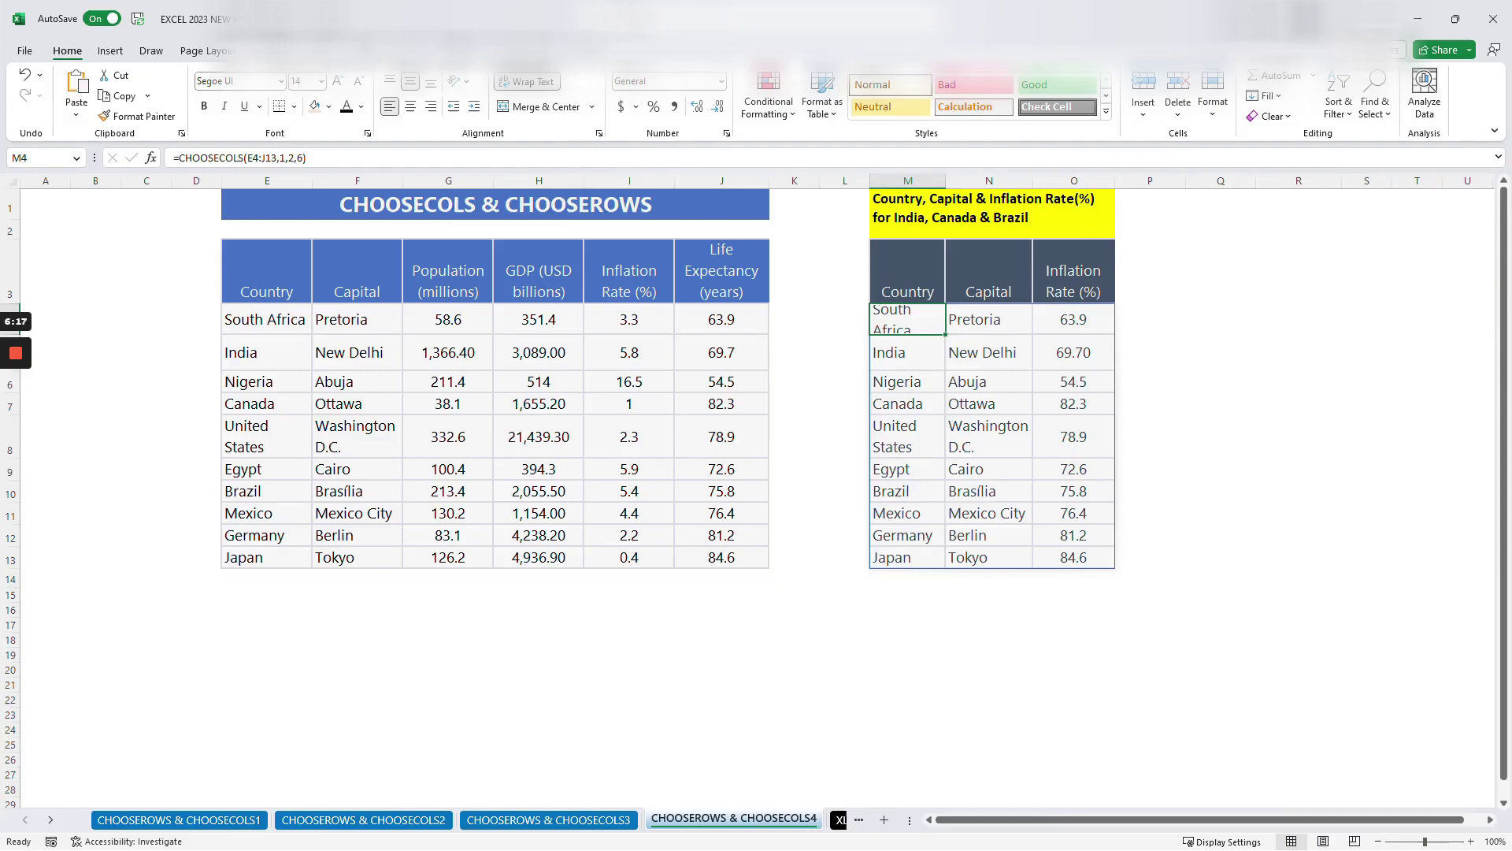
pyautogui.click(180, 161)
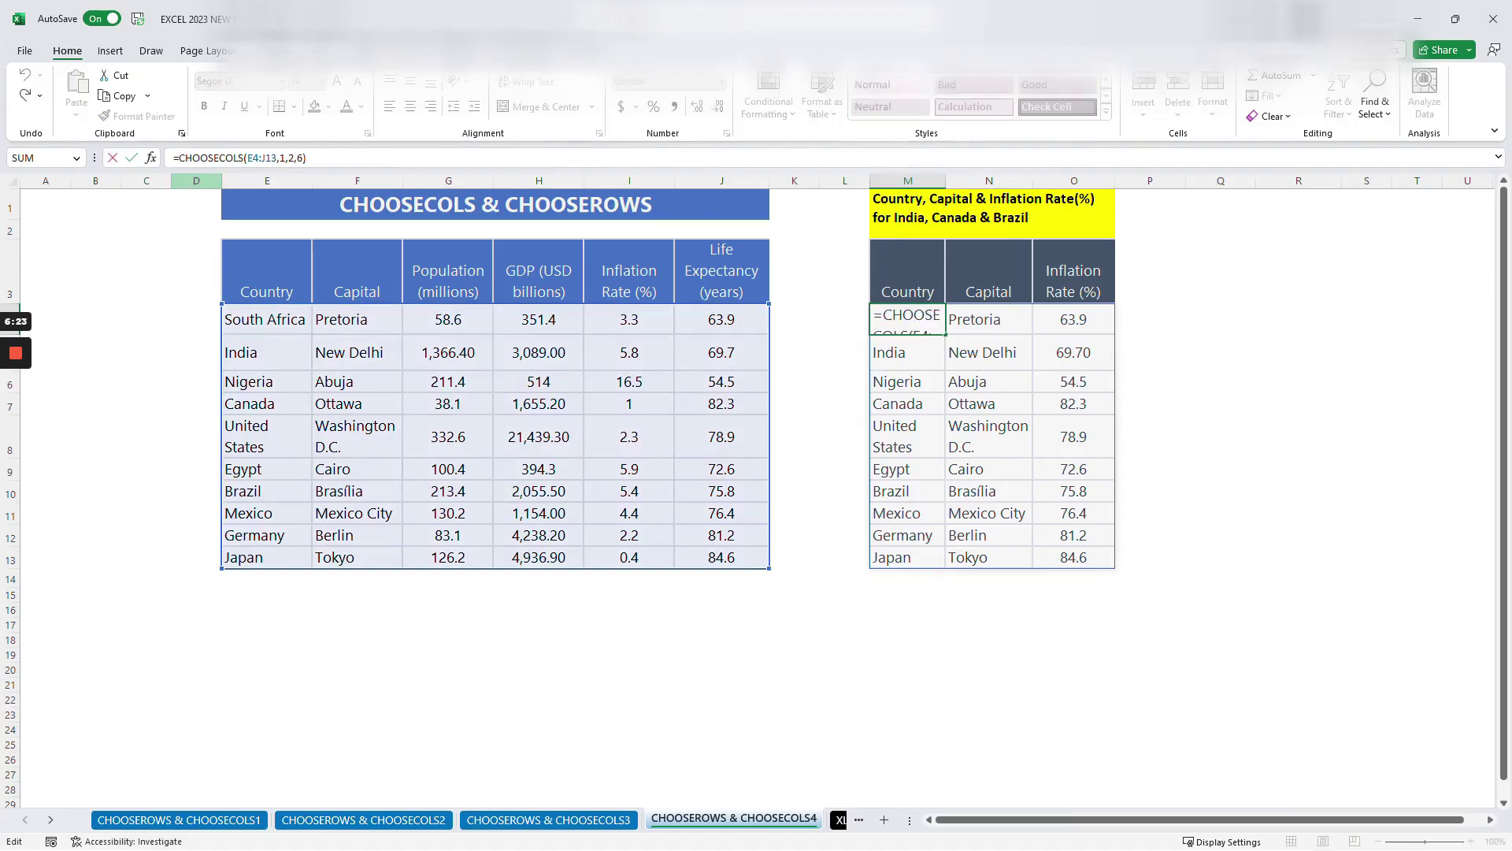
pyautogui.write('CHOOSEROE')
pyautogui.press('BackSpace')
pyautogui.write('WS')
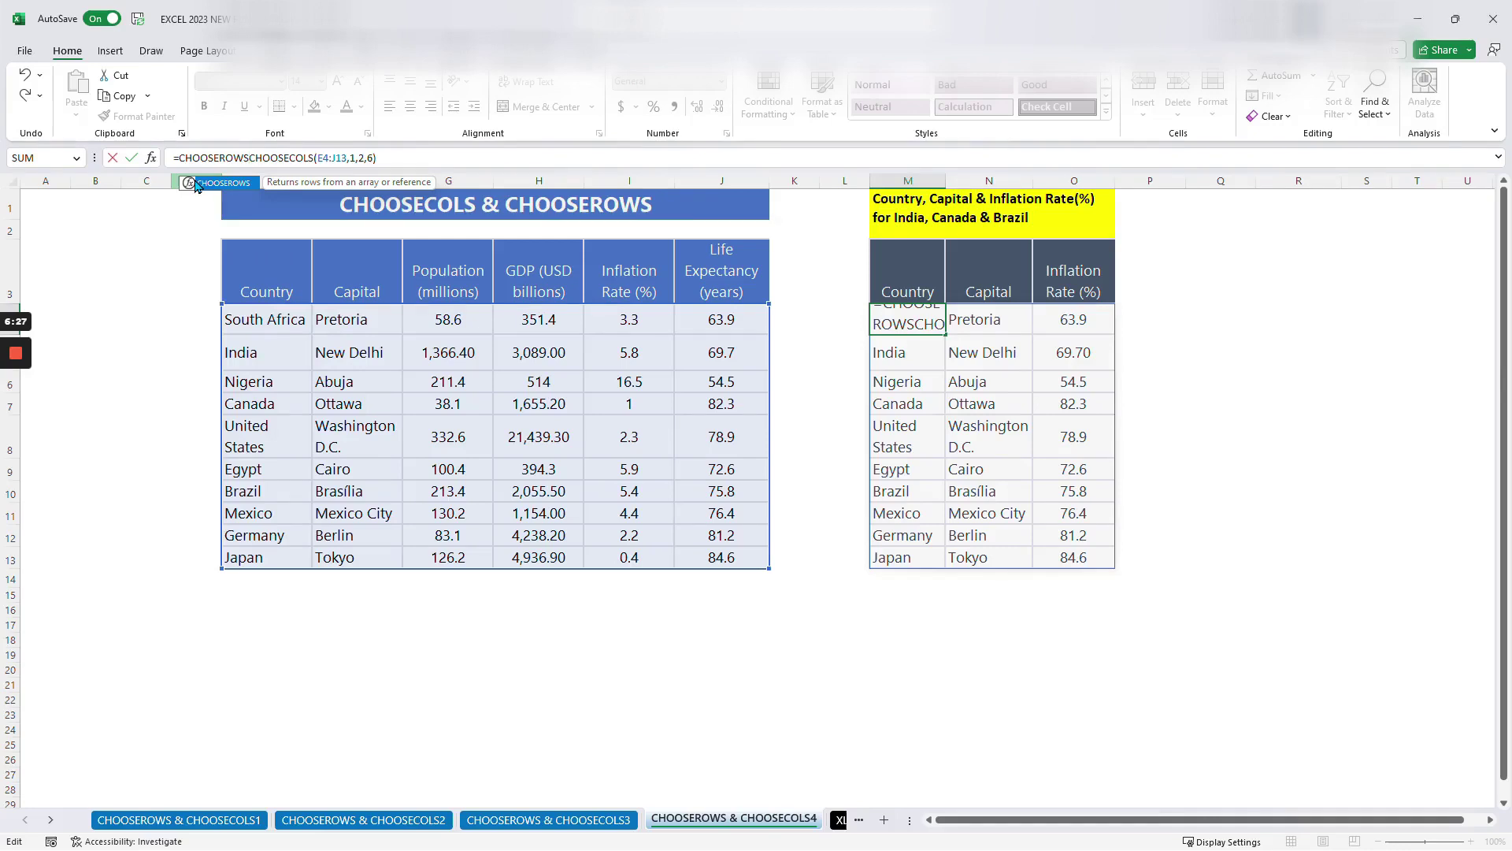
pyautogui.doubleClick(196, 184)
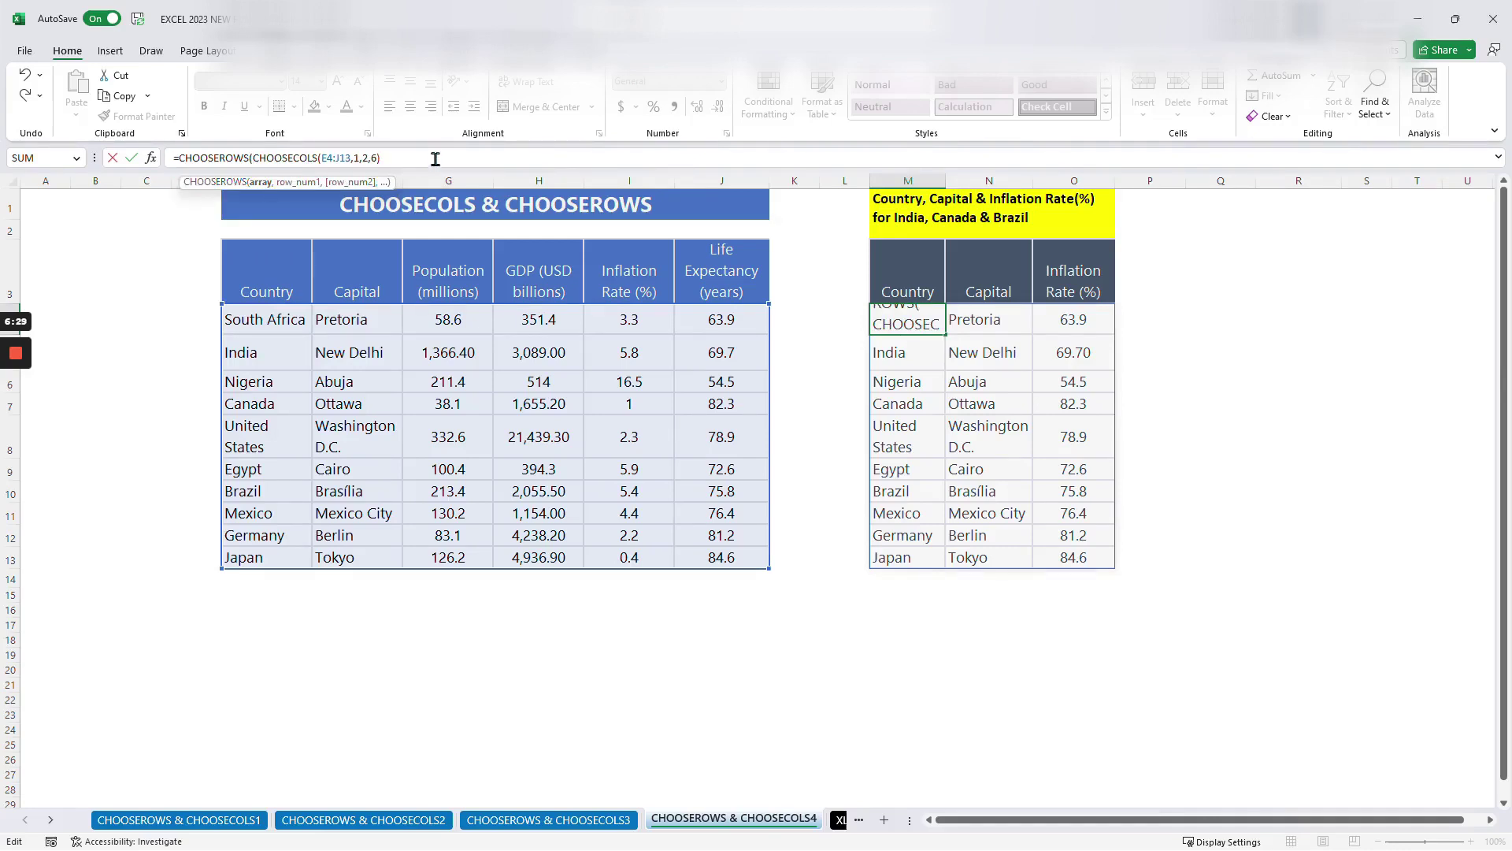
pyautogui.click(399, 163)
pyautogui.write(',')
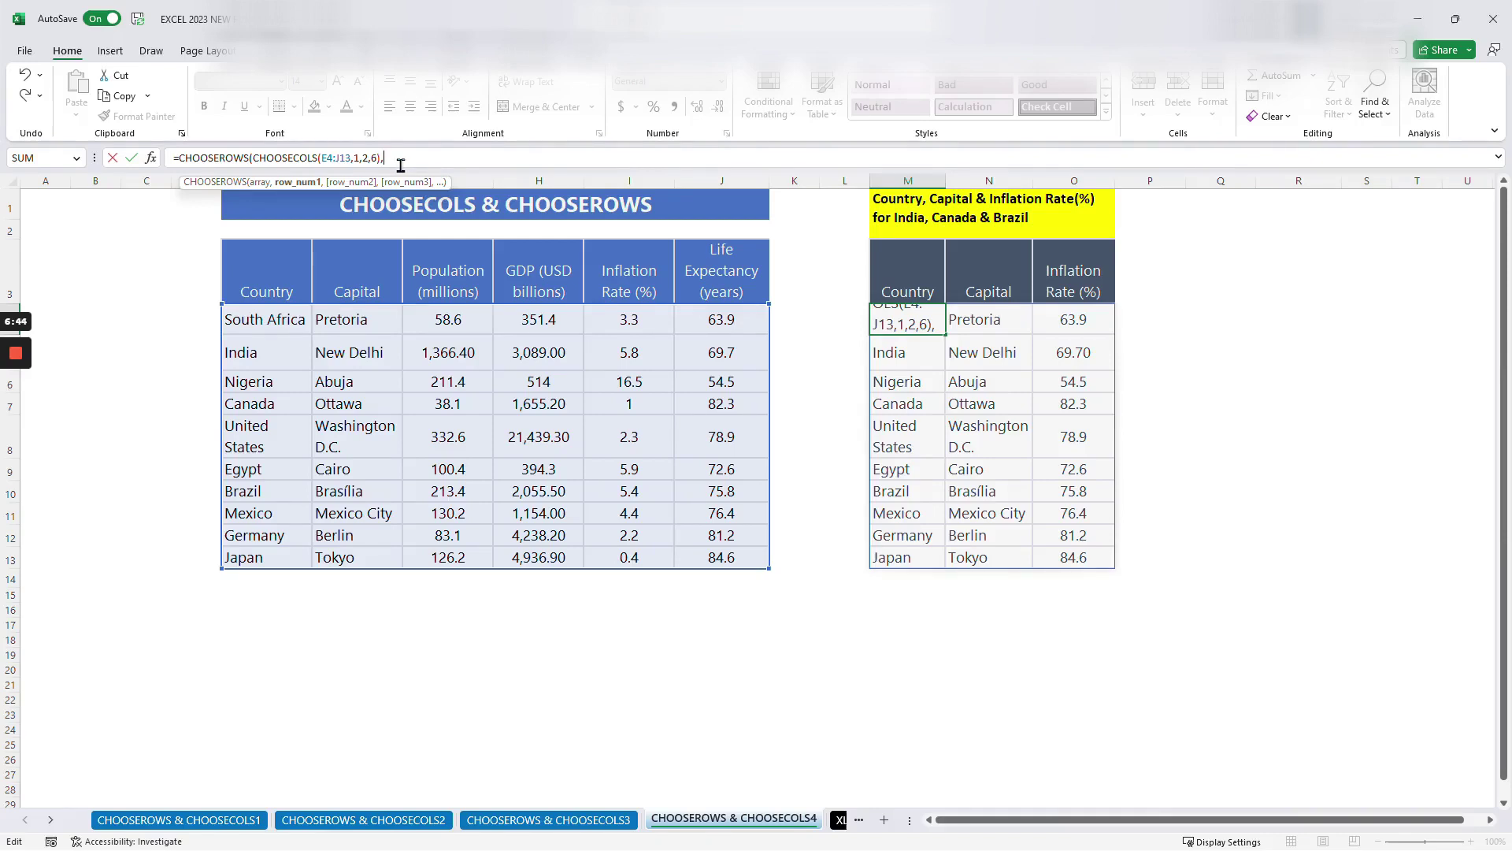
pyautogui.write(',4,')
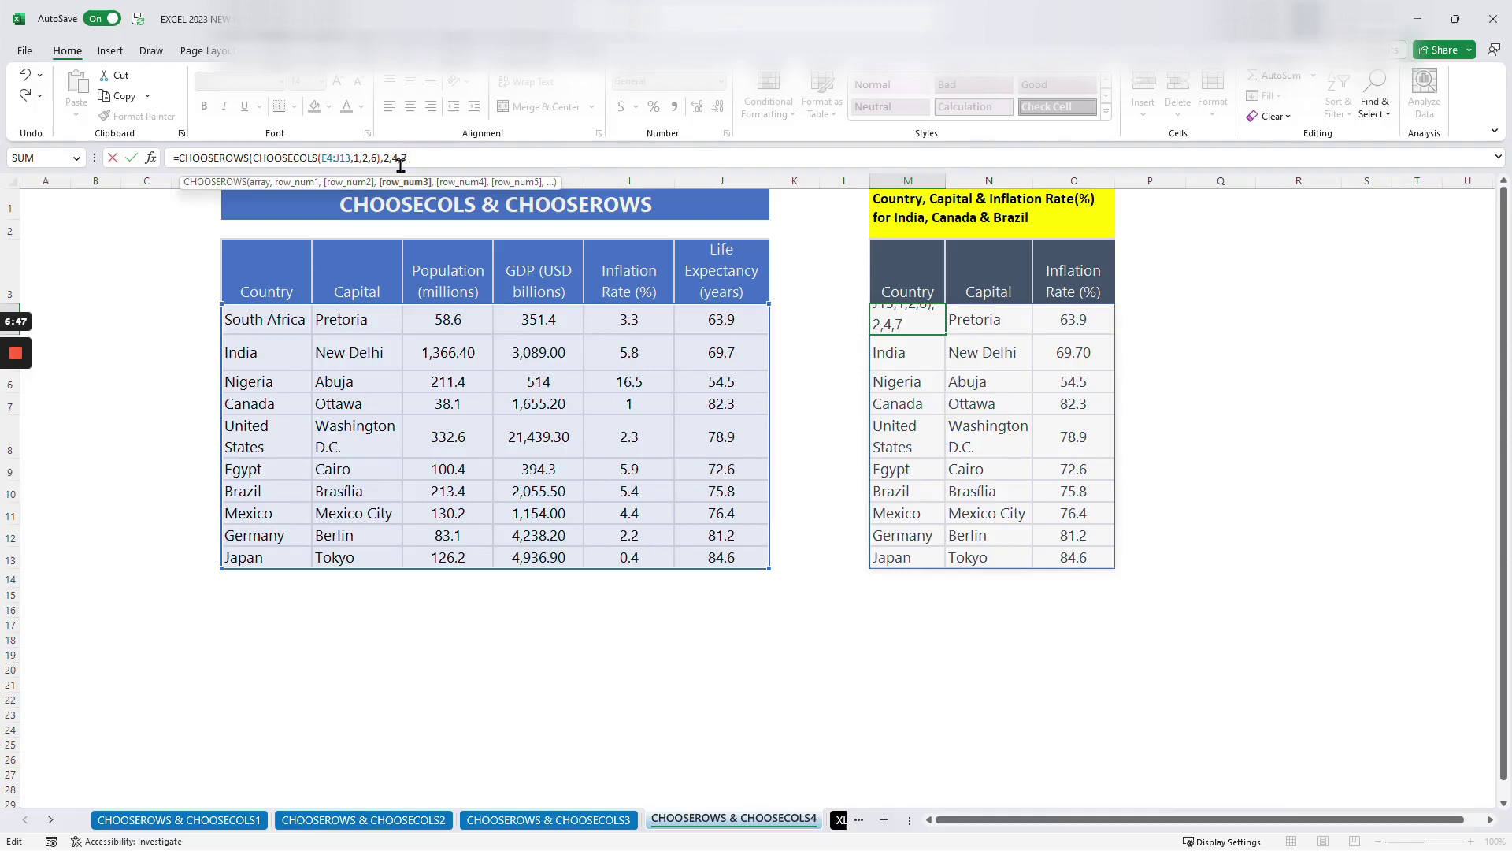
pyautogui.write('7)')
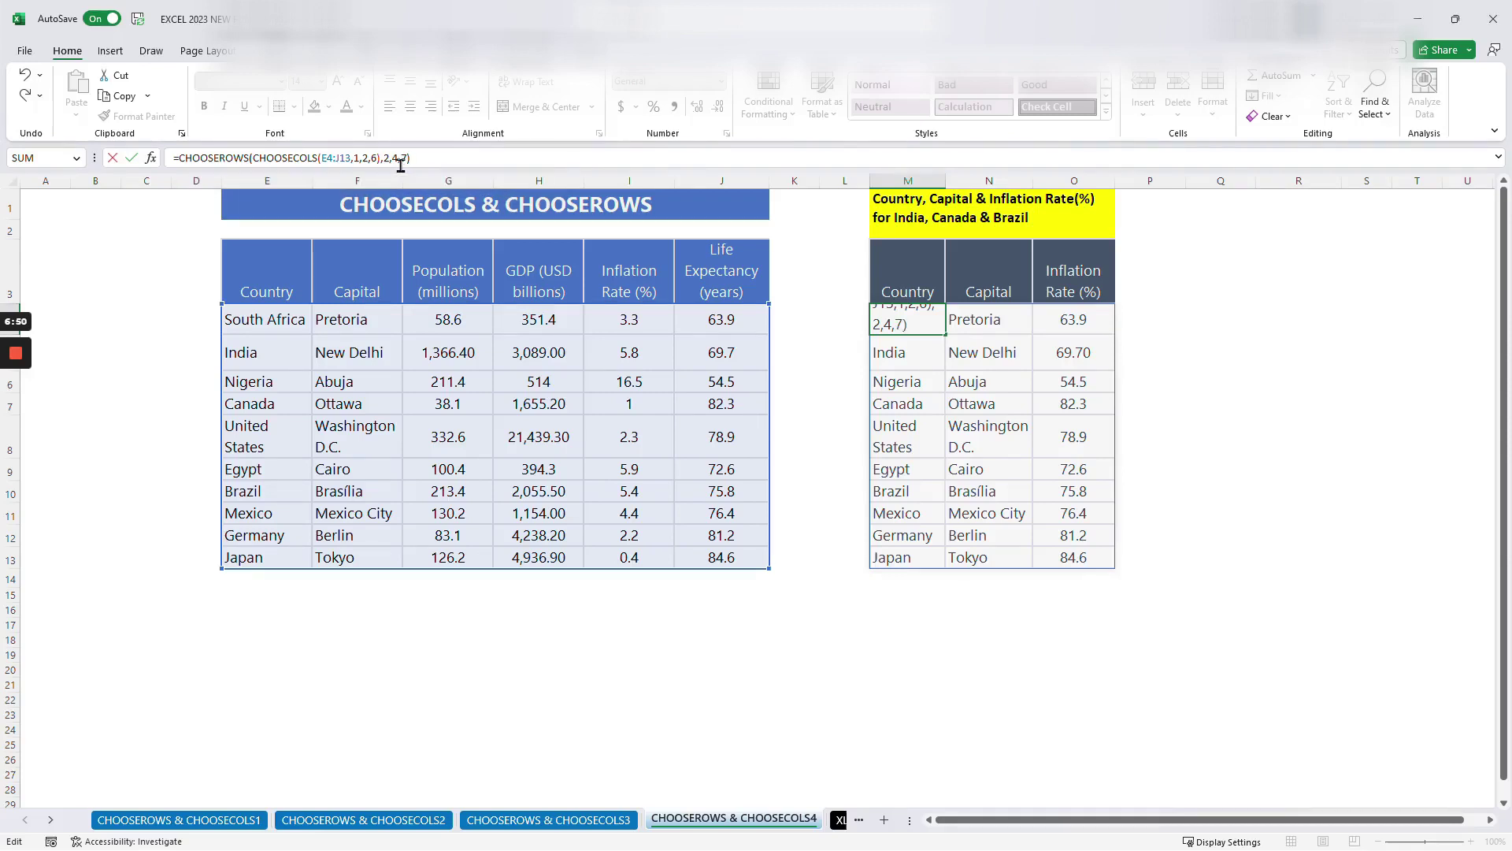
pyautogui.press('Return')
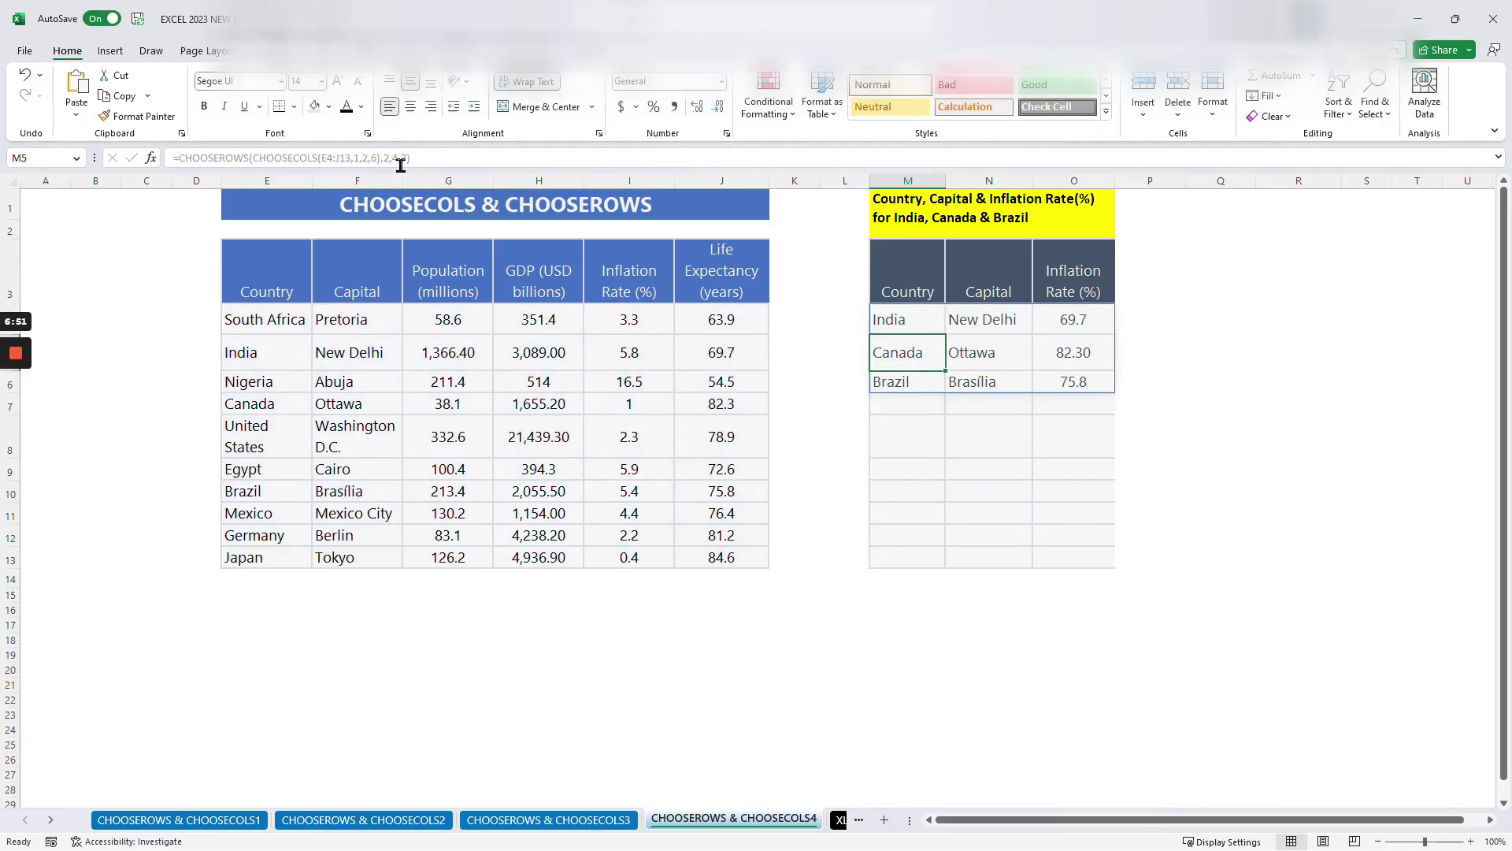